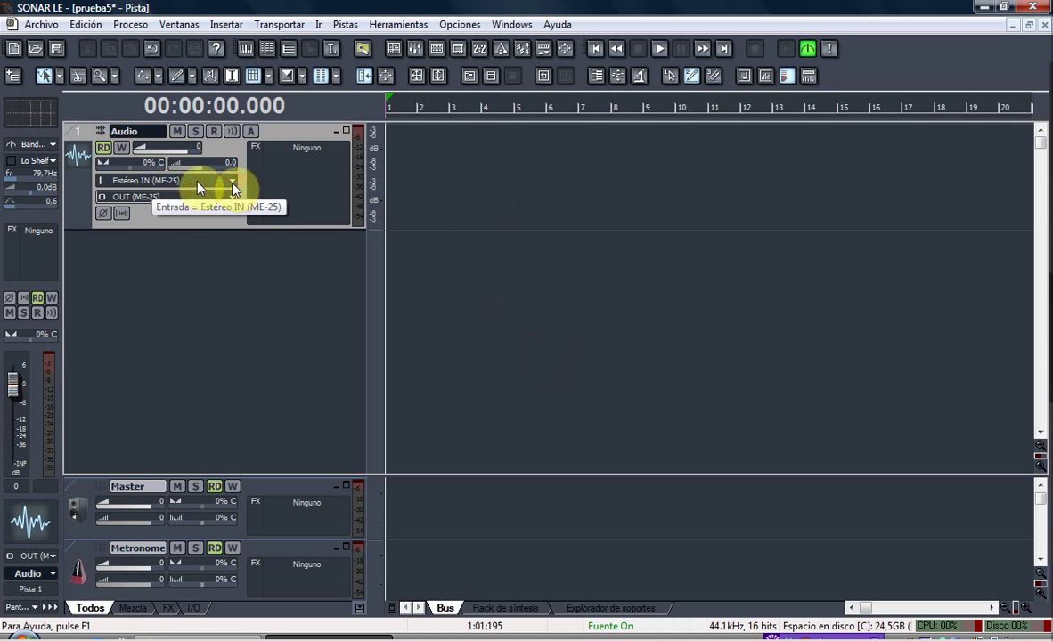
# Step: Arm the Audio track with its ME-25 stereo input and record a take, muting the Metronome bus while recording
pyautogui.click(235, 183)
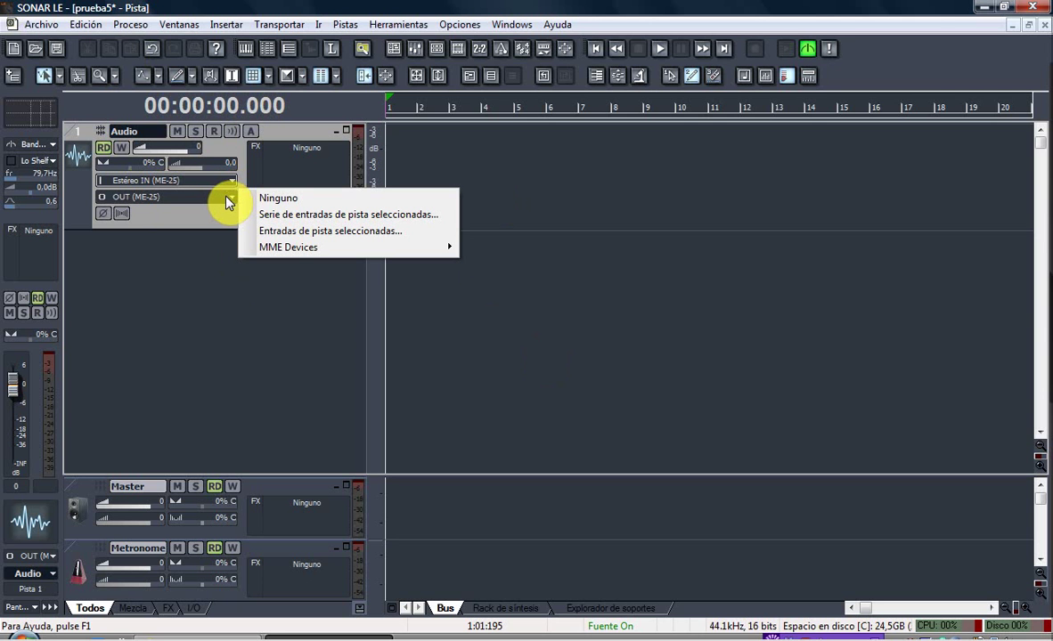
pyautogui.click(210, 210)
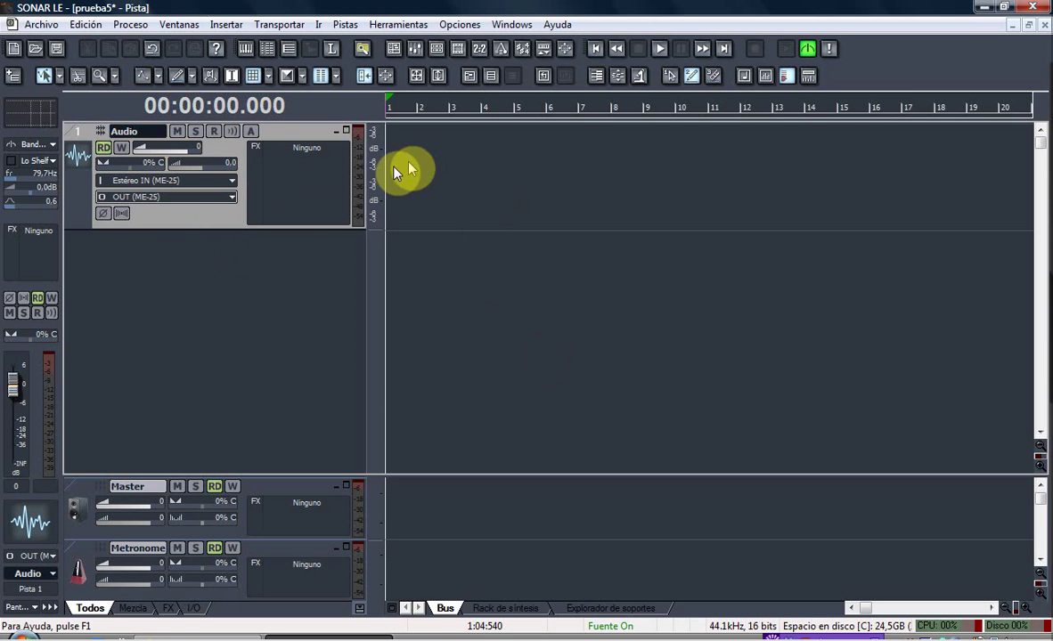
pyautogui.click(214, 134)
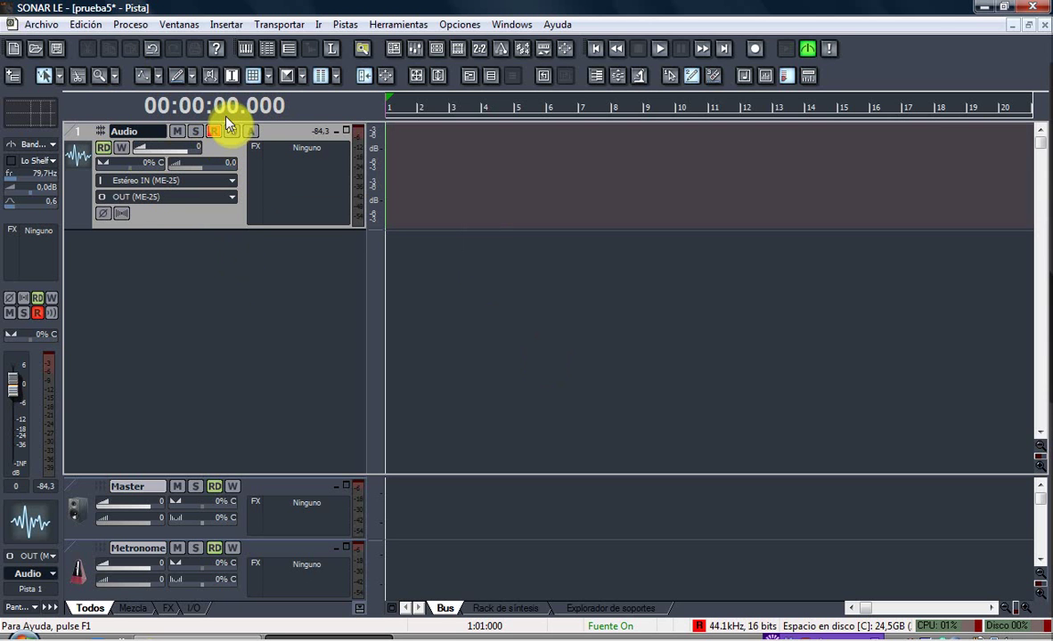
pyautogui.click(755, 52)
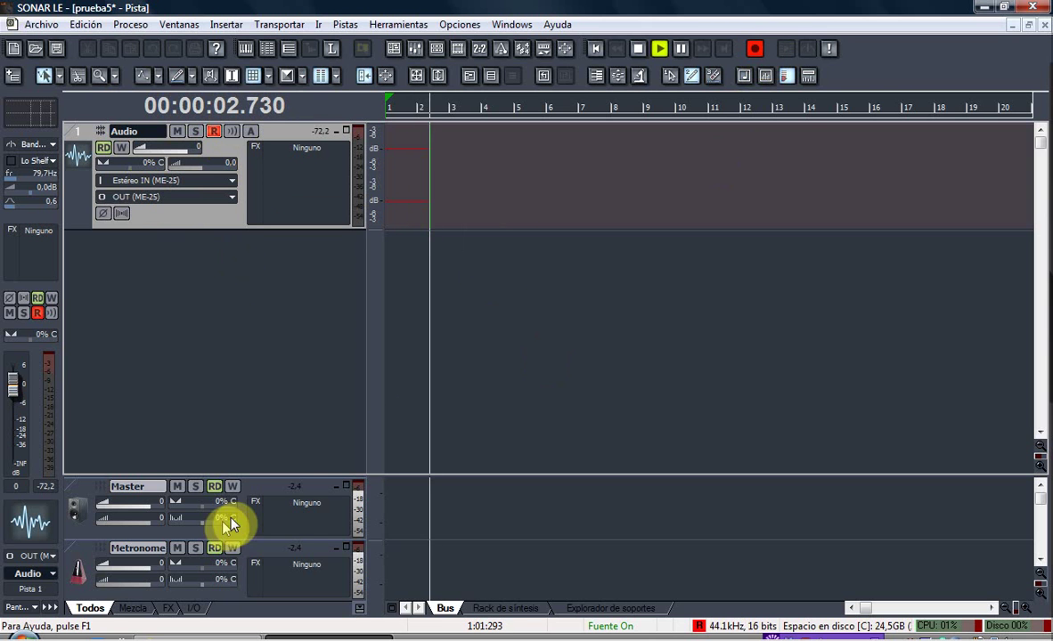
pyautogui.click(178, 550)
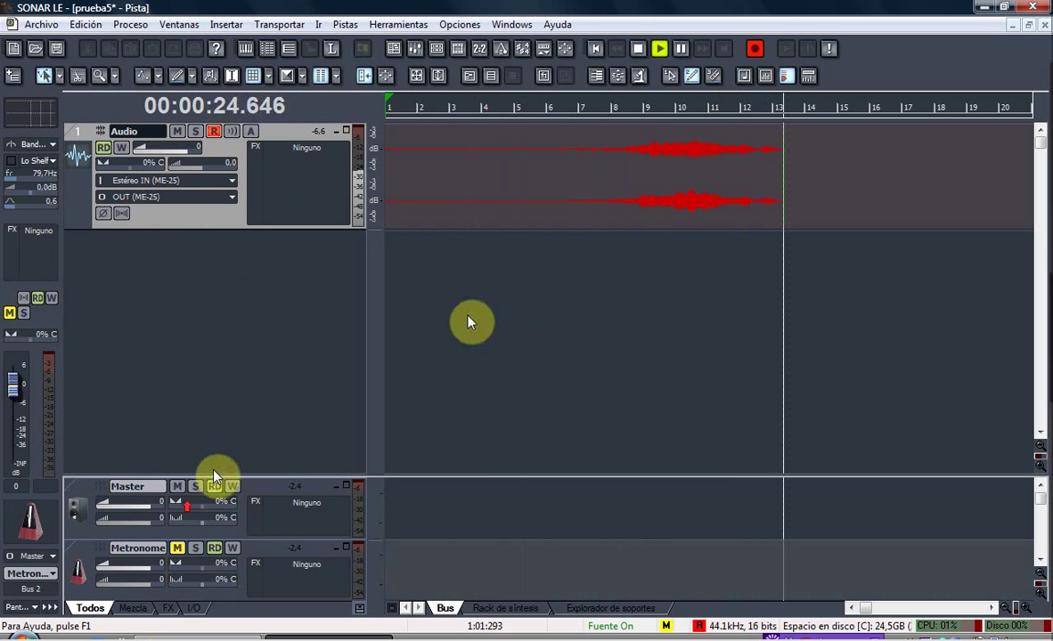
pyautogui.click(636, 54)
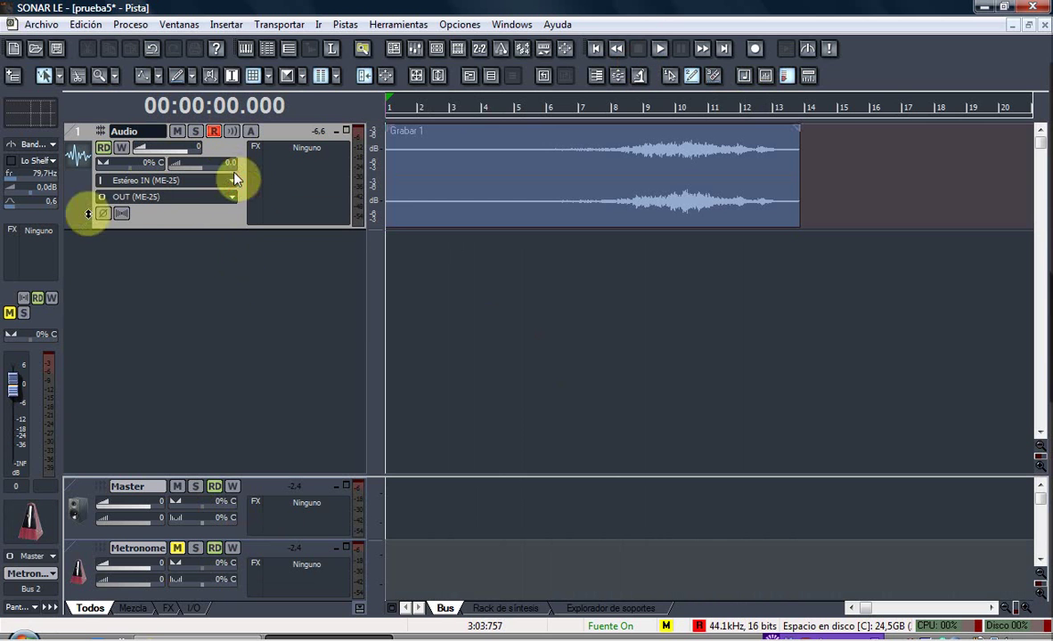
# Step: Route the Audio track's output to Altavoces (Realtek High Definit) and disarm the track for recording
pyautogui.click(231, 196)
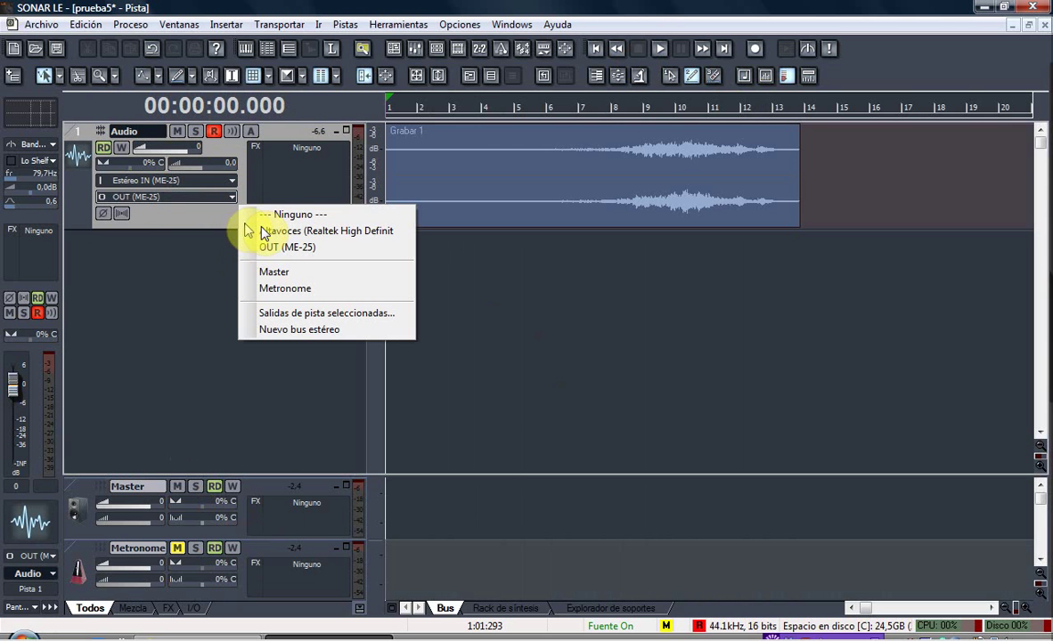
pyautogui.click(278, 234)
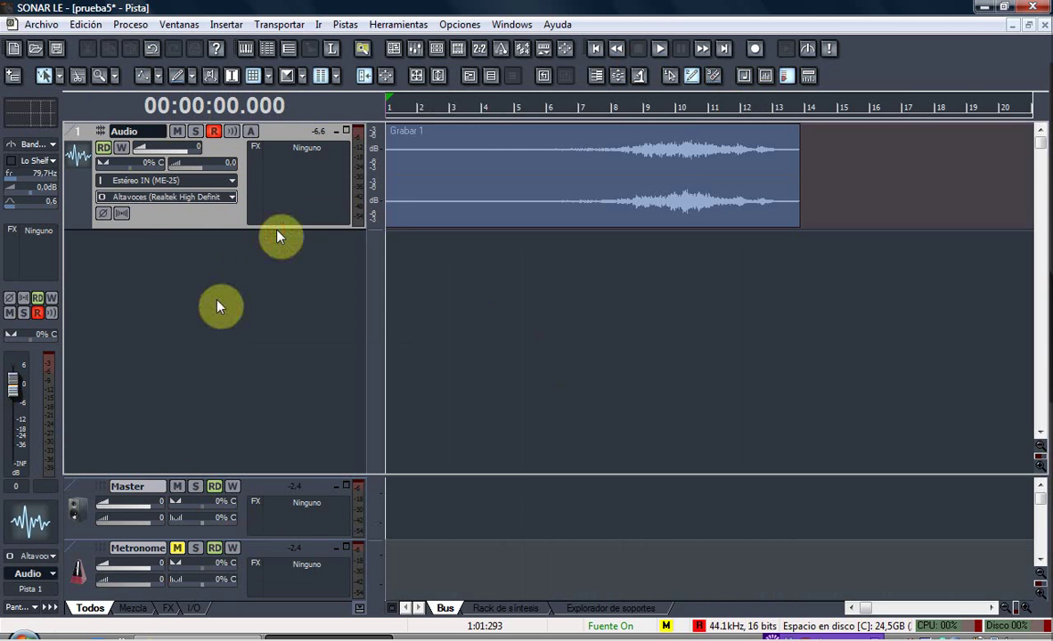
pyautogui.click(214, 131)
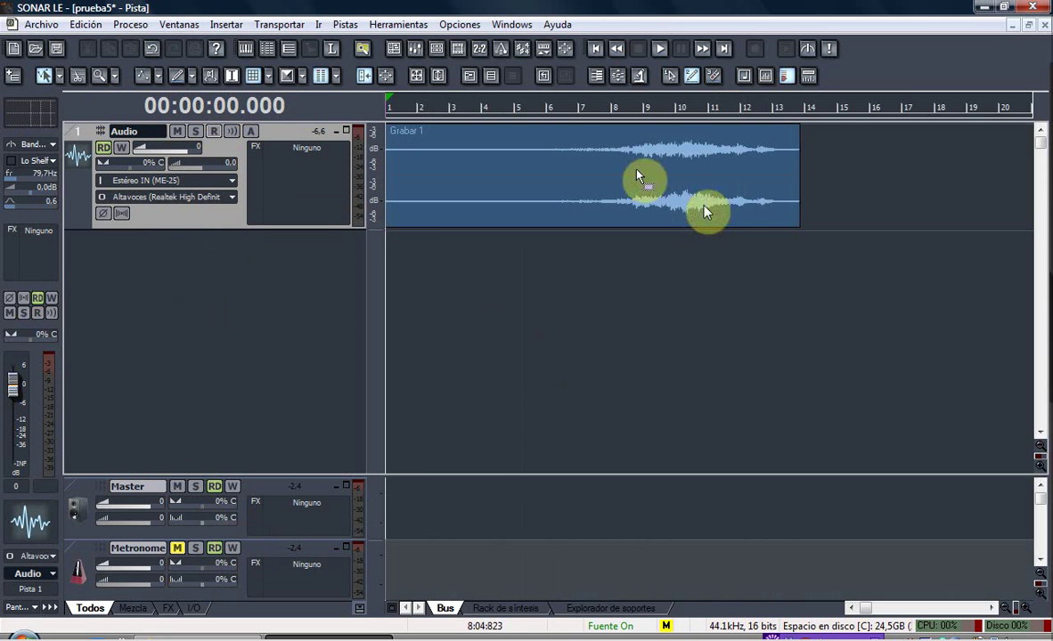
# Step: Play back the recorded Grabar 1 clip, skipping ahead to its louder part, and return the playhead to the project start
pyautogui.click(660, 51)
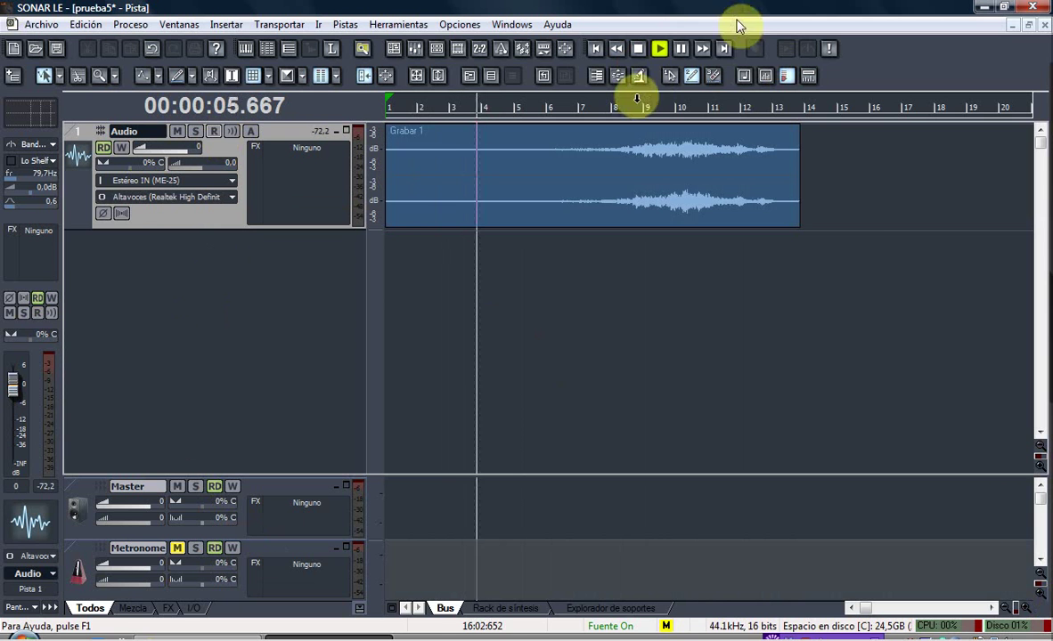
pyautogui.click(703, 50)
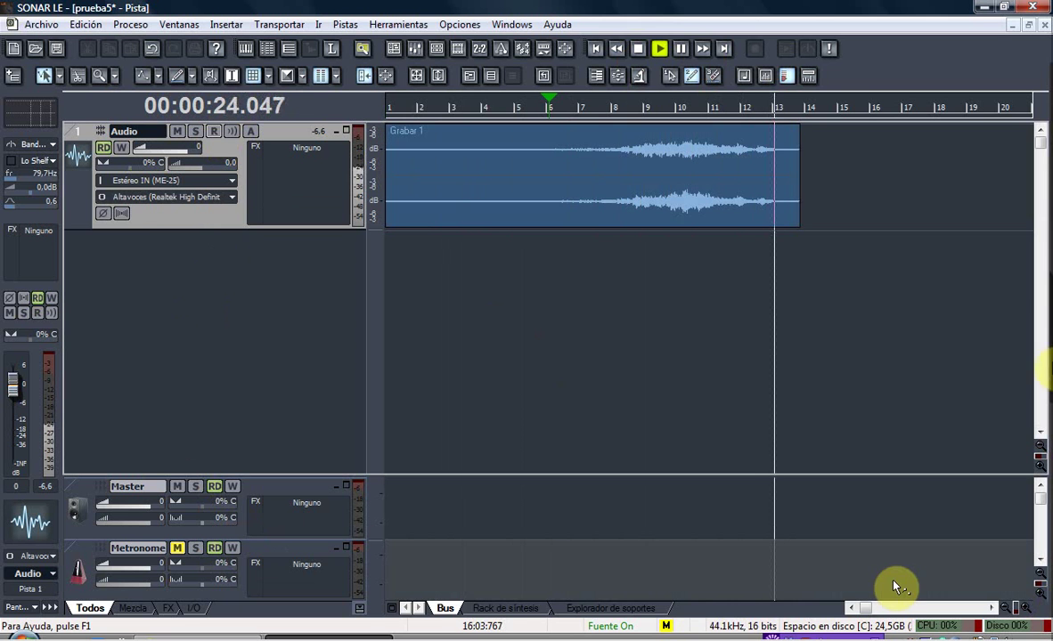
pyautogui.click(638, 50)
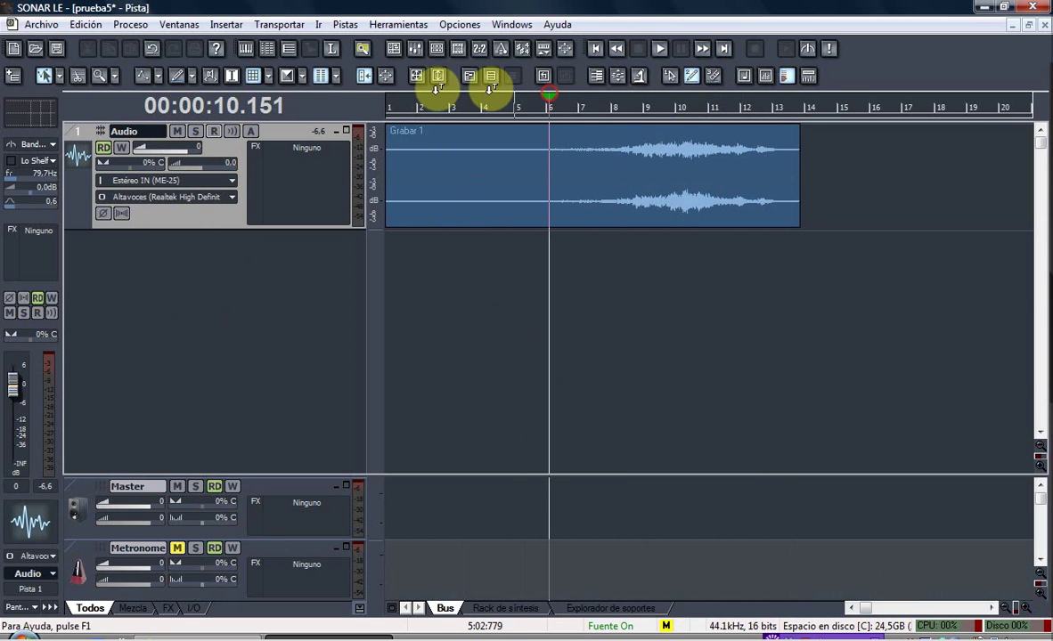
pyautogui.click(387, 92)
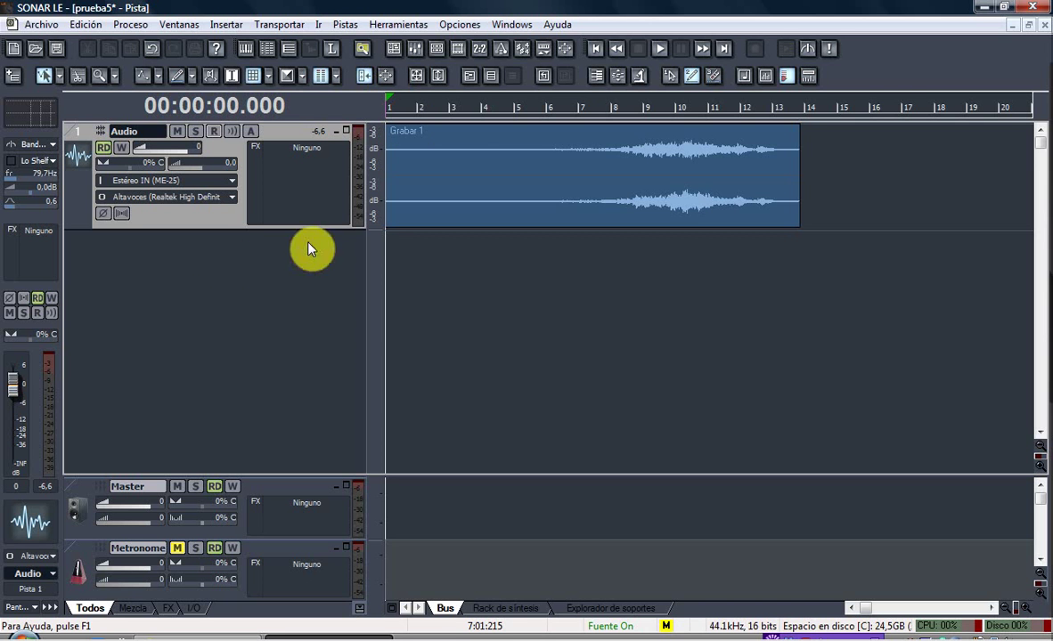
# Step: Browse the media files to the Song folder inside Audio on the DVD drive (F:)
pyautogui.click(610, 609)
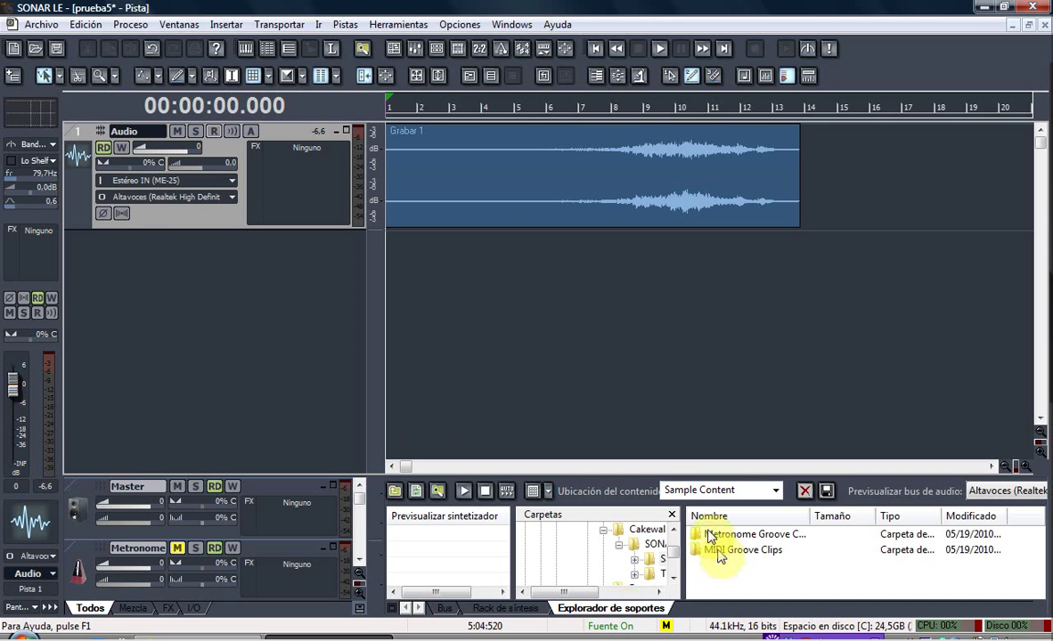
pyautogui.scroll(-10, 675, 535)
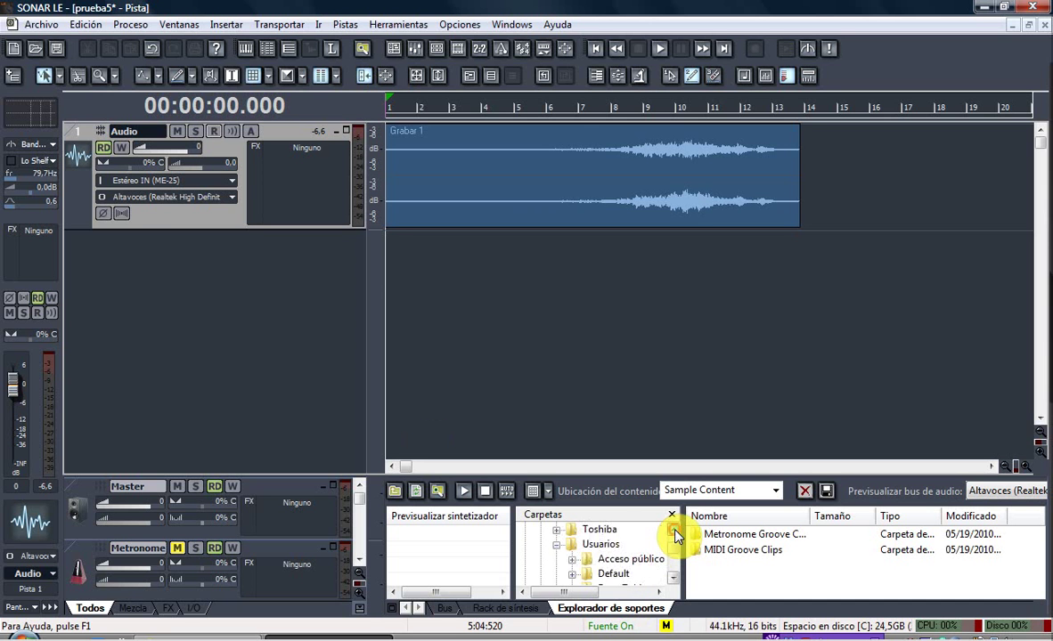
pyautogui.scroll(4, 674, 535)
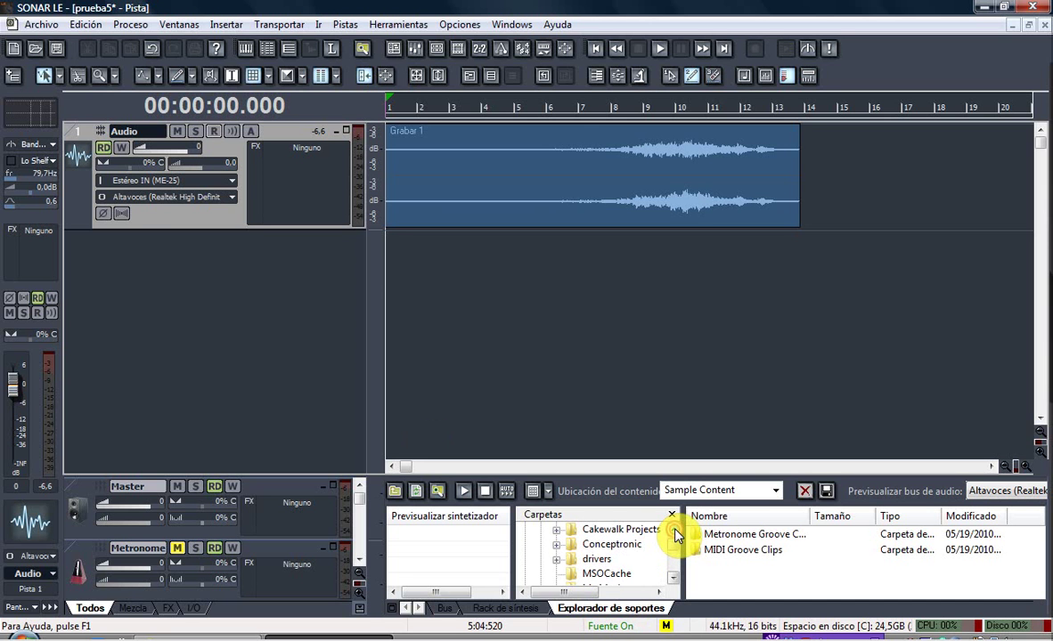
pyautogui.scroll(2, 674, 534)
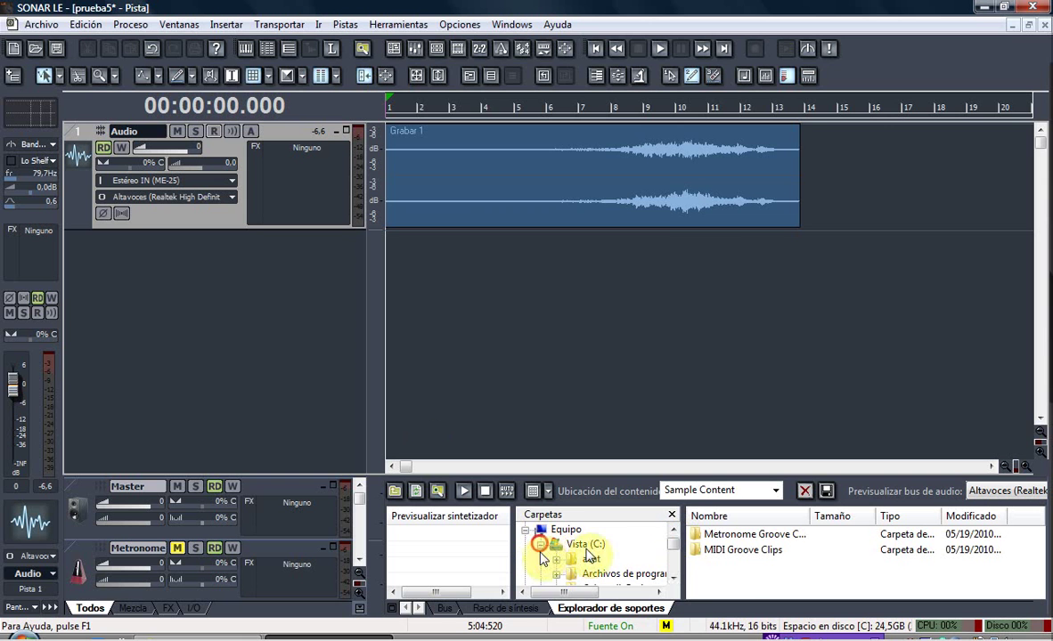
pyautogui.doubleClick(586, 544)
pyautogui.click(672, 578)
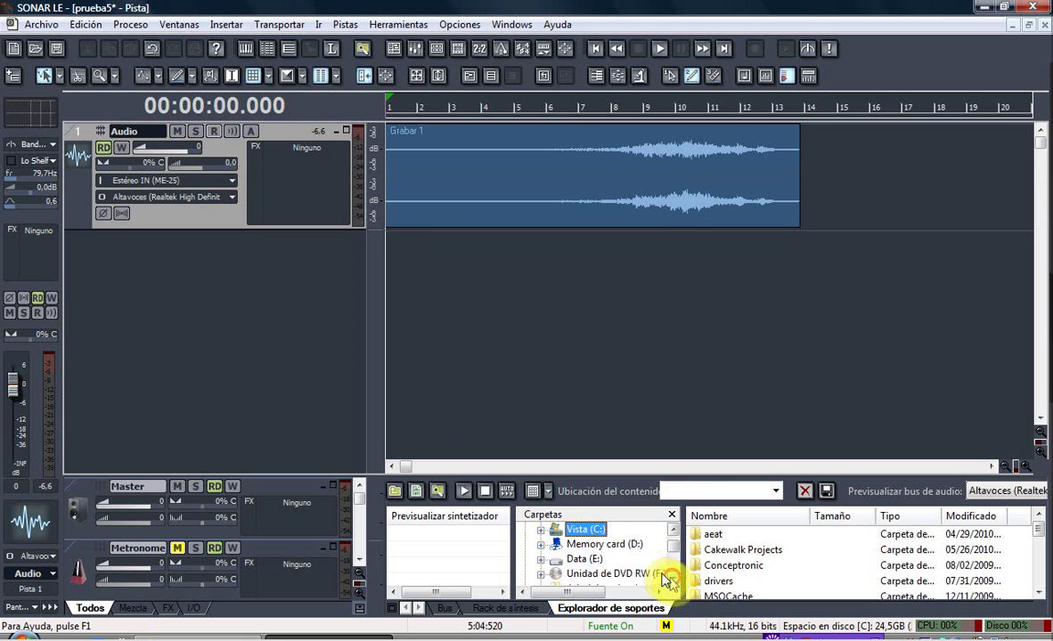
pyautogui.click(673, 577)
pyautogui.click(673, 577)
pyautogui.click(541, 544)
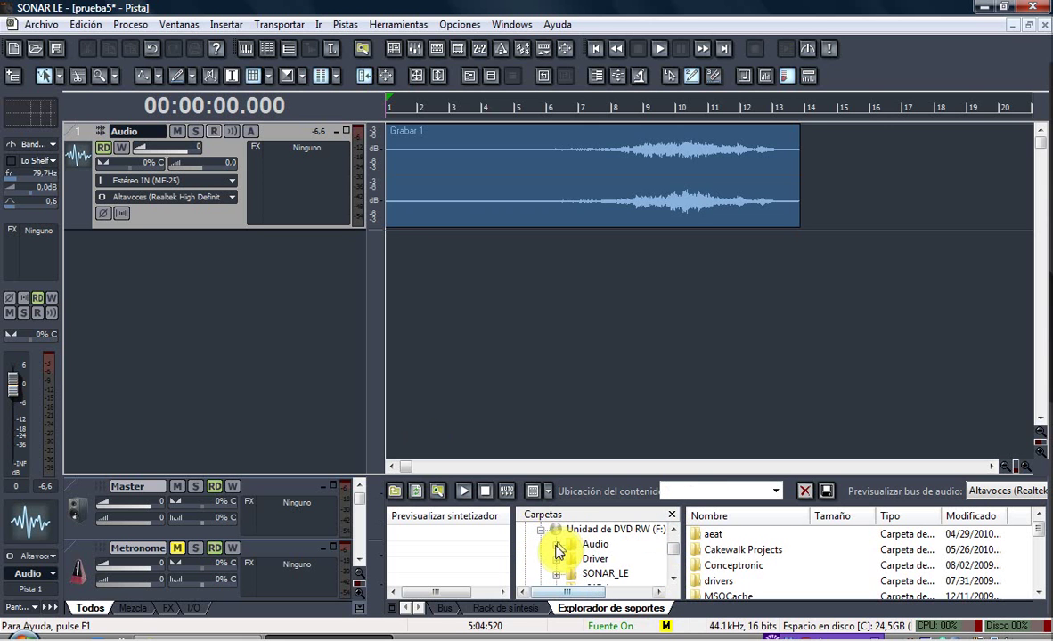
pyautogui.click(555, 545)
pyautogui.click(609, 574)
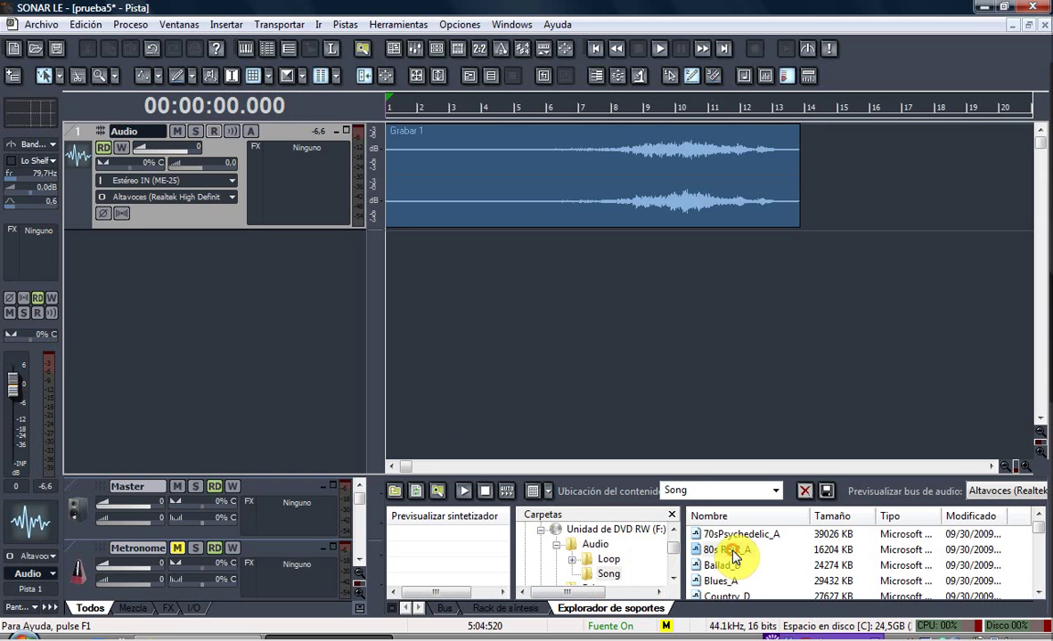
# Step: Insert a second audio track, expanded to show its input and output, and place the Blues_A song at its start
pyautogui.moveTo(732, 552); pyautogui.dragTo(570, 356)
pyautogui.rightClick(286, 294)
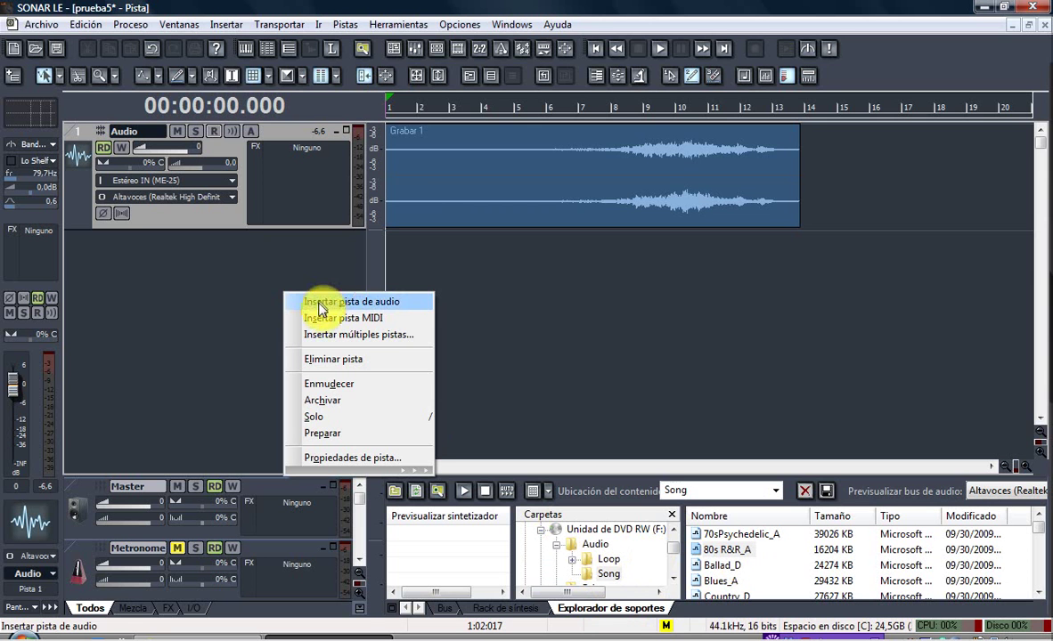
pyautogui.click(342, 303)
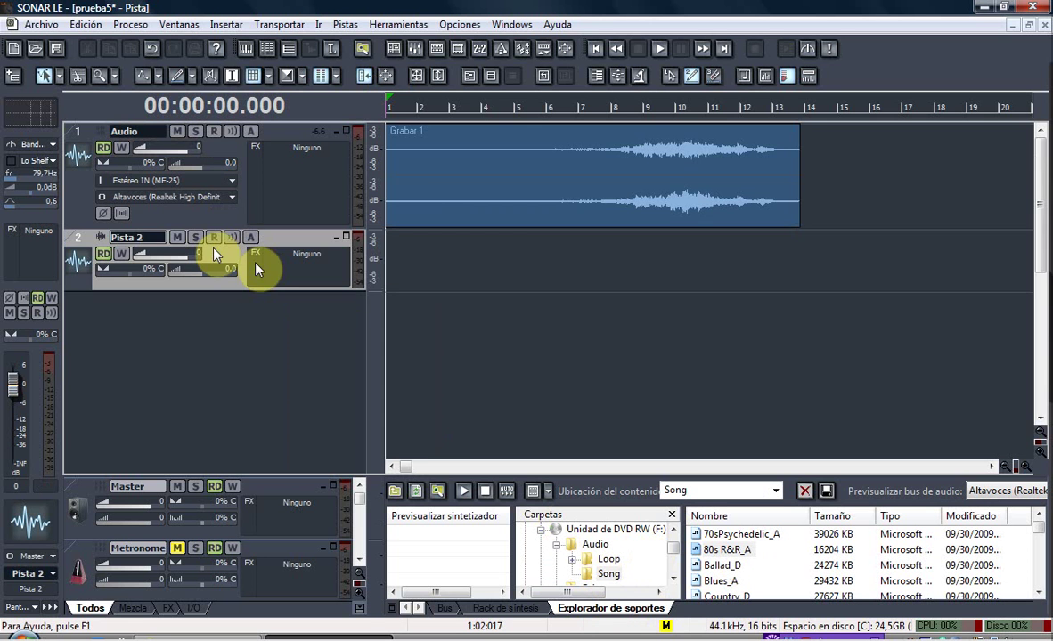
pyautogui.moveTo(218, 293); pyautogui.dragTo(219, 326)
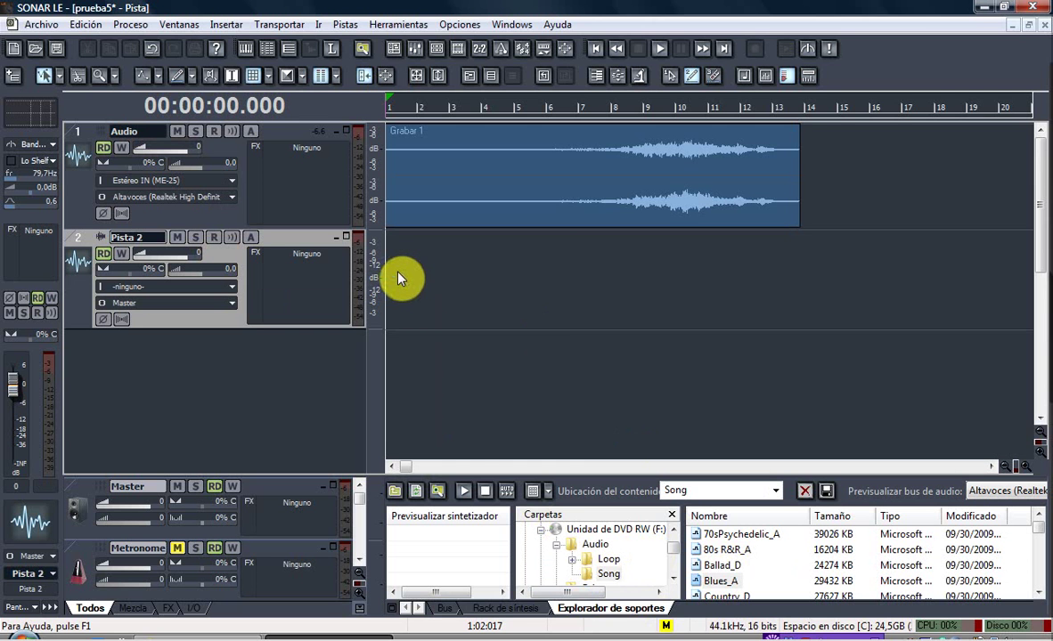
pyautogui.moveTo(399, 279)
pyautogui.mouseDown()
pyautogui.moveTo(404, 287)
pyautogui.moveTo(401, 277)
pyautogui.mouseUp()
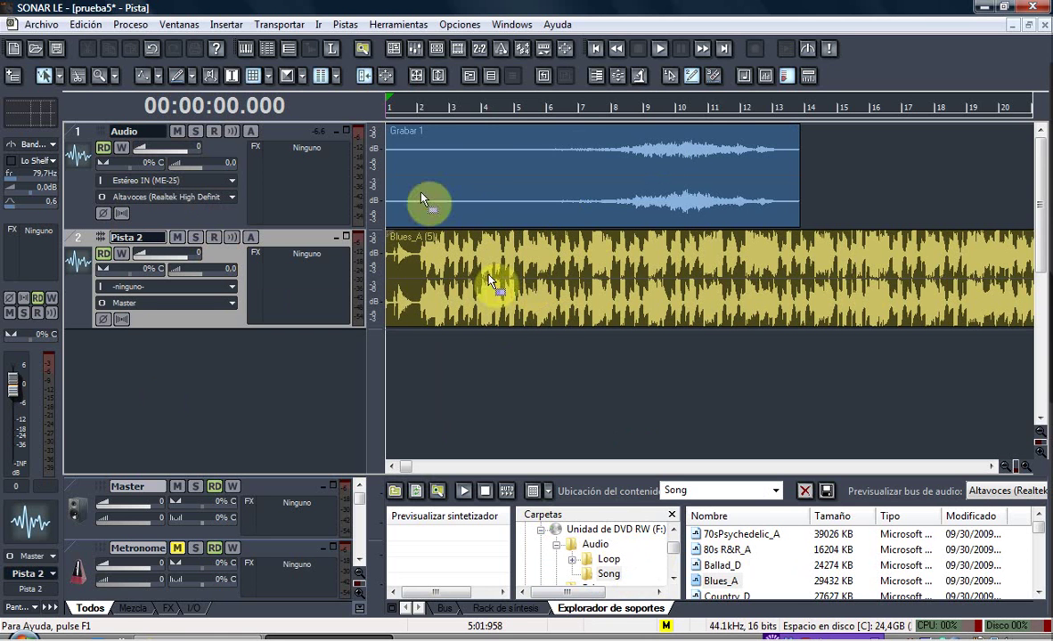
# Step: Mute the Audio track and play the Blues_A song alone from the start for a few seconds
pyautogui.click(457, 187)
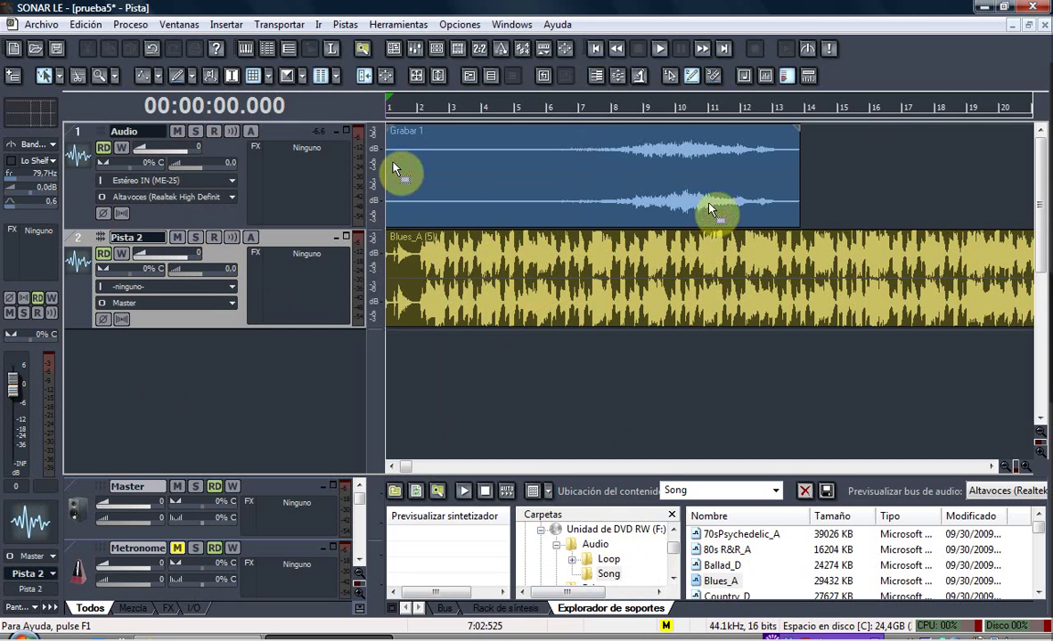
pyautogui.click(603, 149)
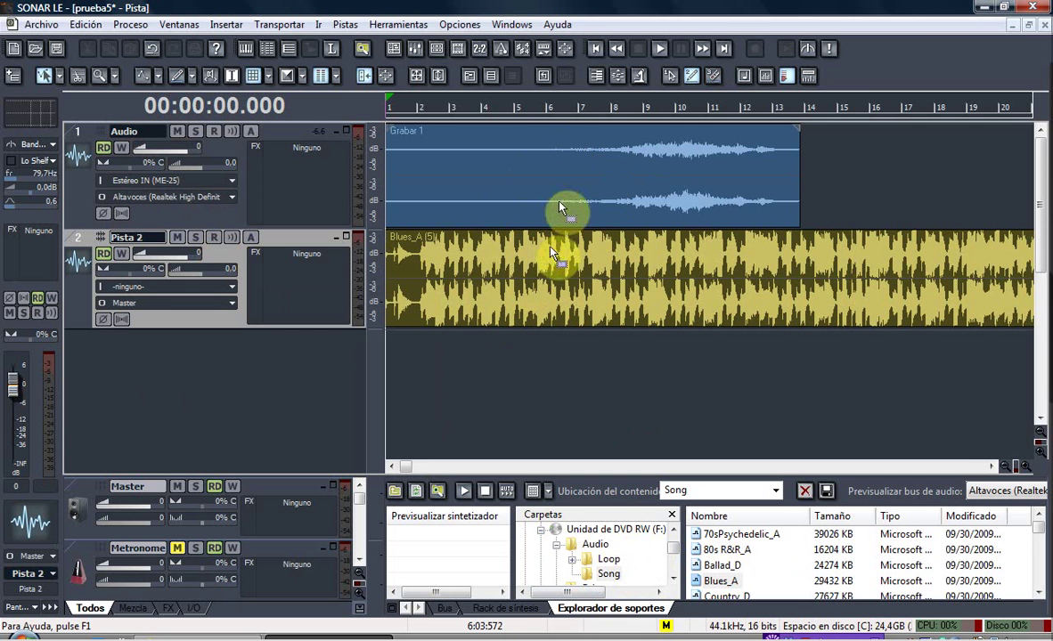
pyautogui.click(176, 131)
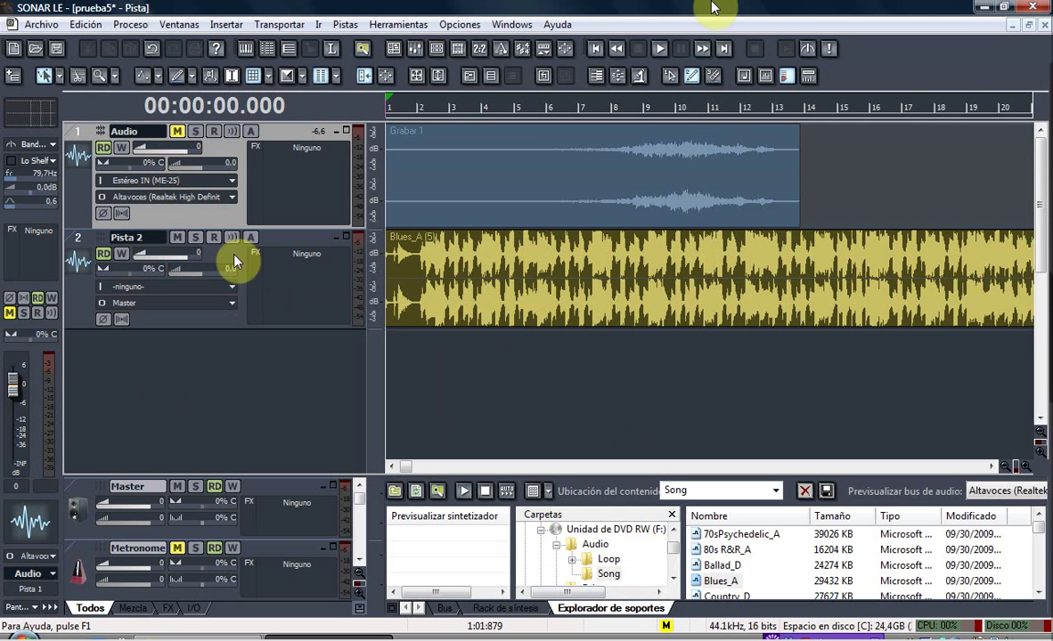
pyautogui.click(660, 49)
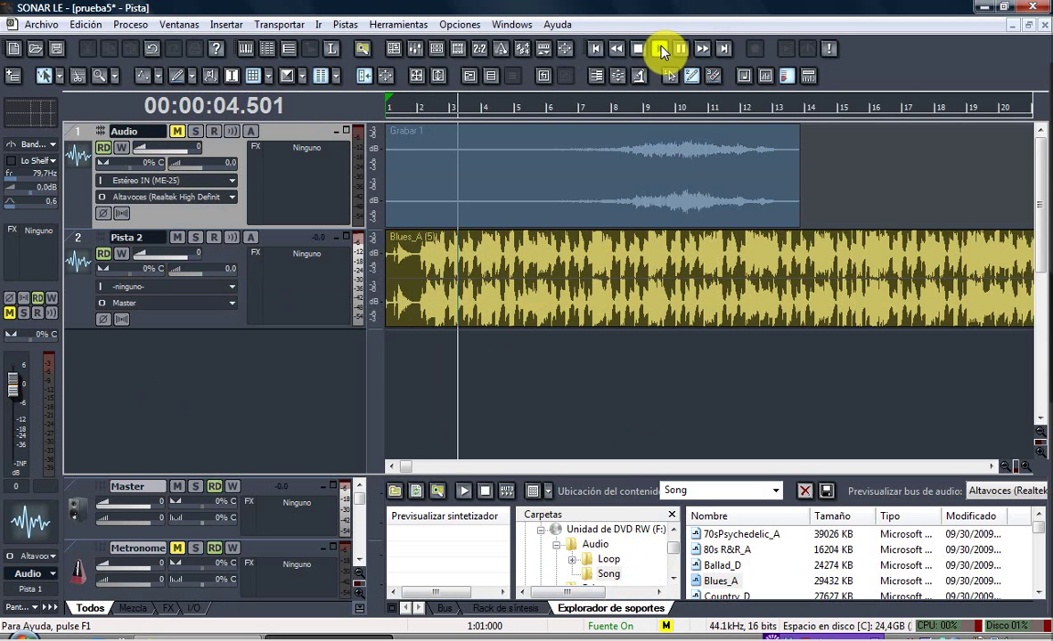
pyautogui.click(638, 50)
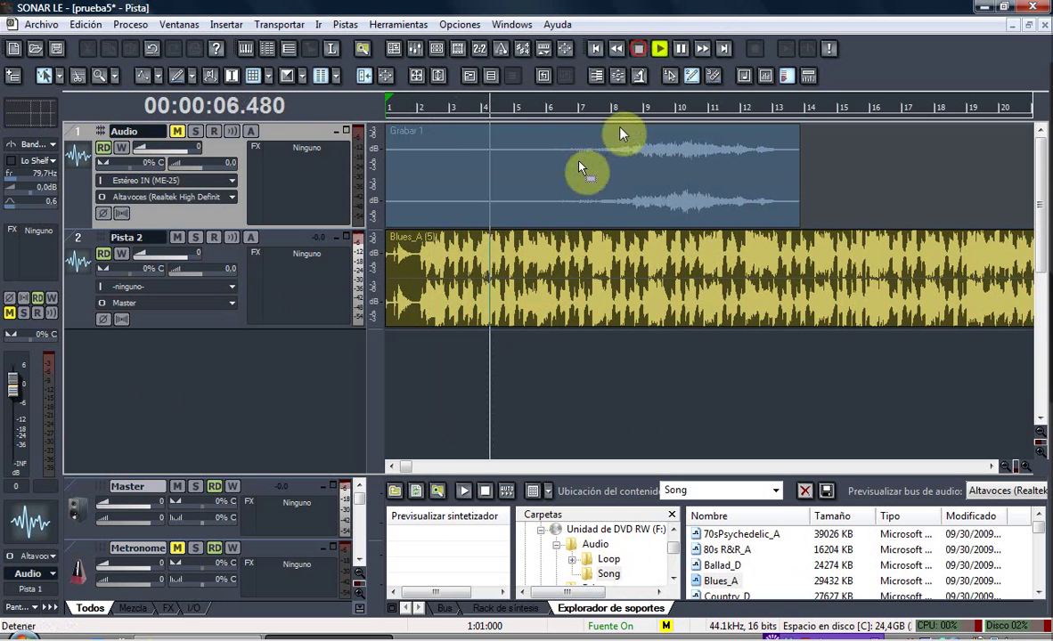
pyautogui.press('space')
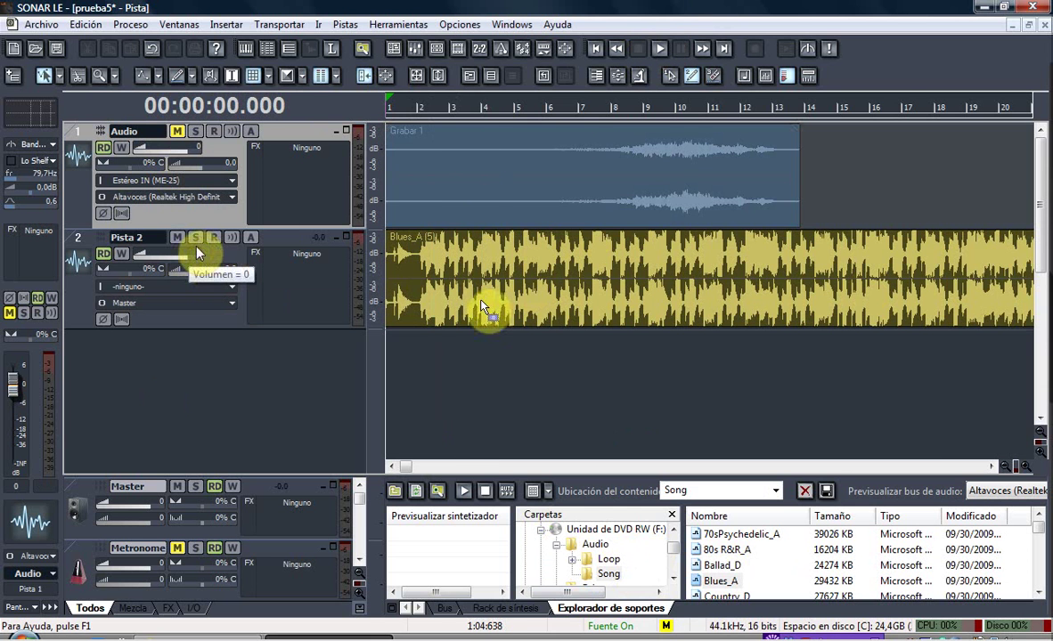
# Step: Mute Pista 2 instead of the Audio track and play the recorded clip alone, fast-forwarding to past bar 7 before stopping
pyautogui.click(177, 152)
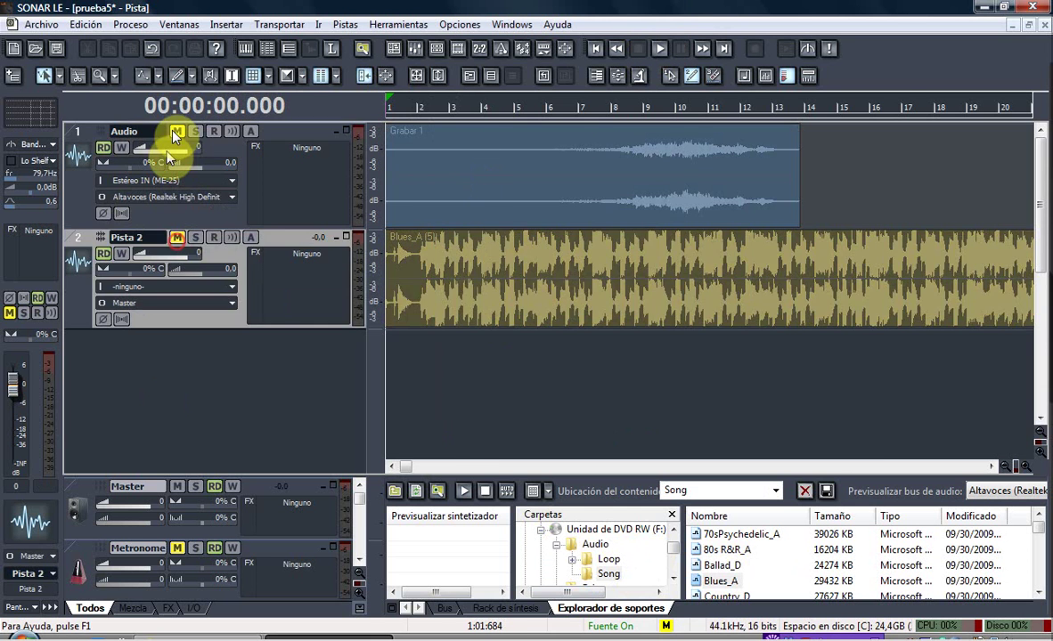
pyautogui.click(361, 134)
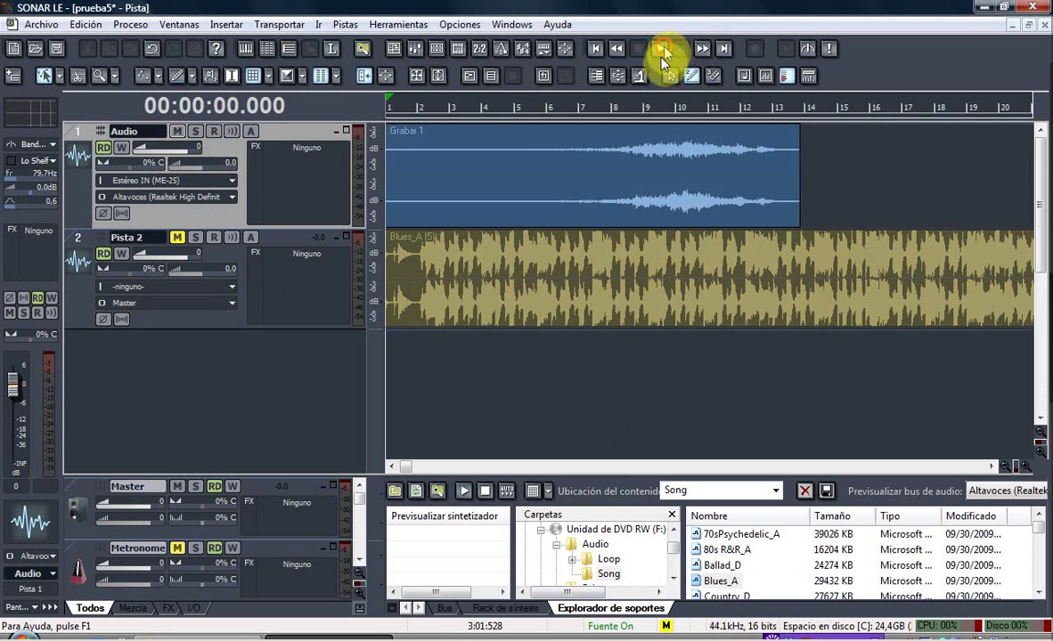
pyautogui.click(664, 50)
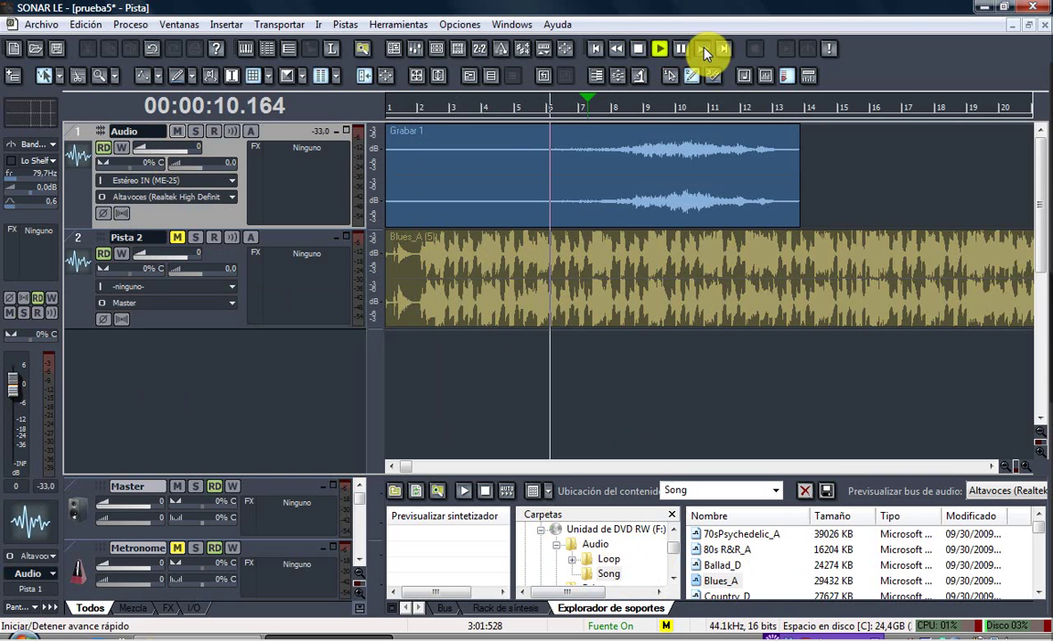
pyautogui.click(703, 49)
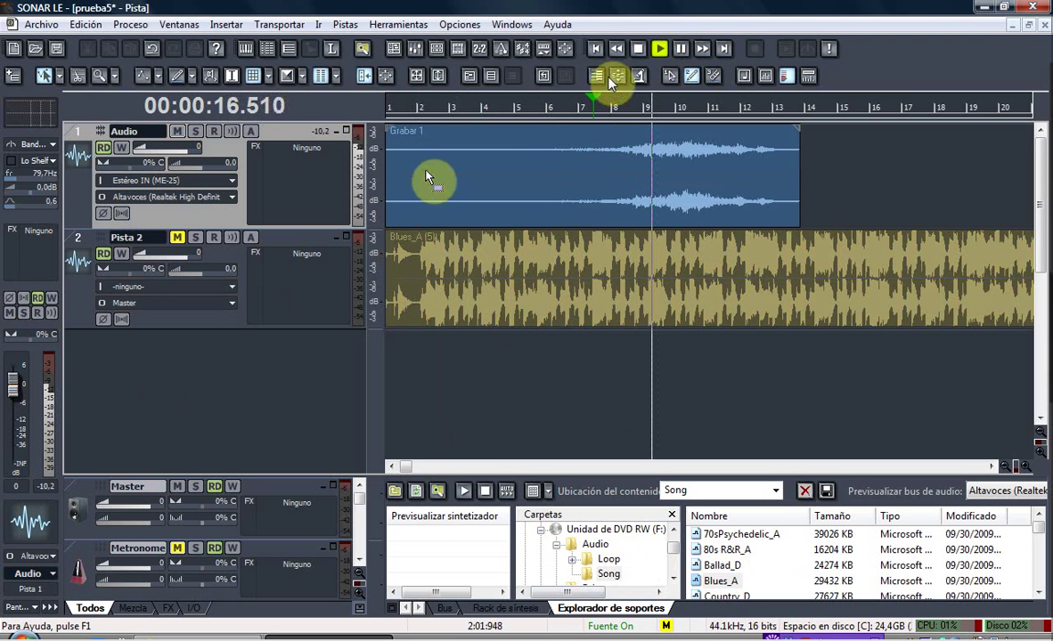
pyautogui.click(636, 48)
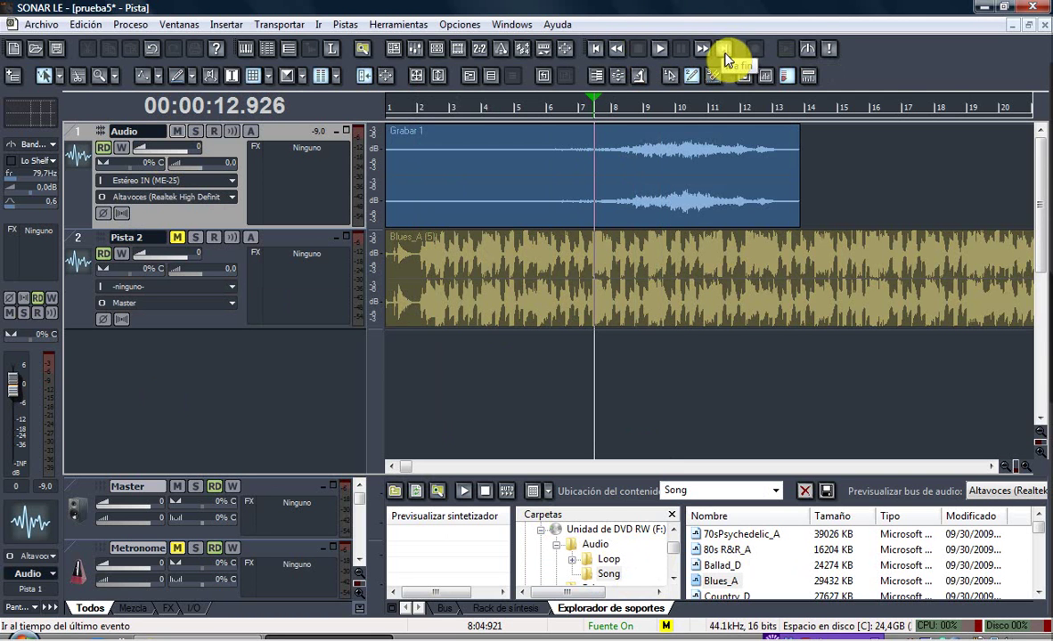
# Step: Delete the recorded Grabar 1 clip from the Audio track, keeping the Blues_A song on Pista 2
pyautogui.click(596, 54)
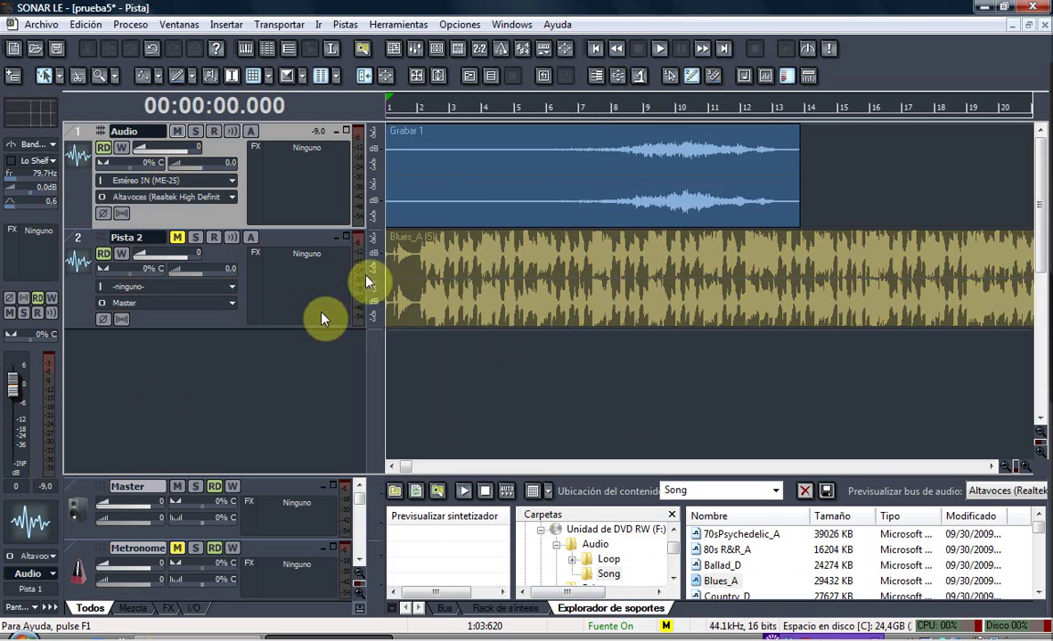
pyautogui.click(415, 269)
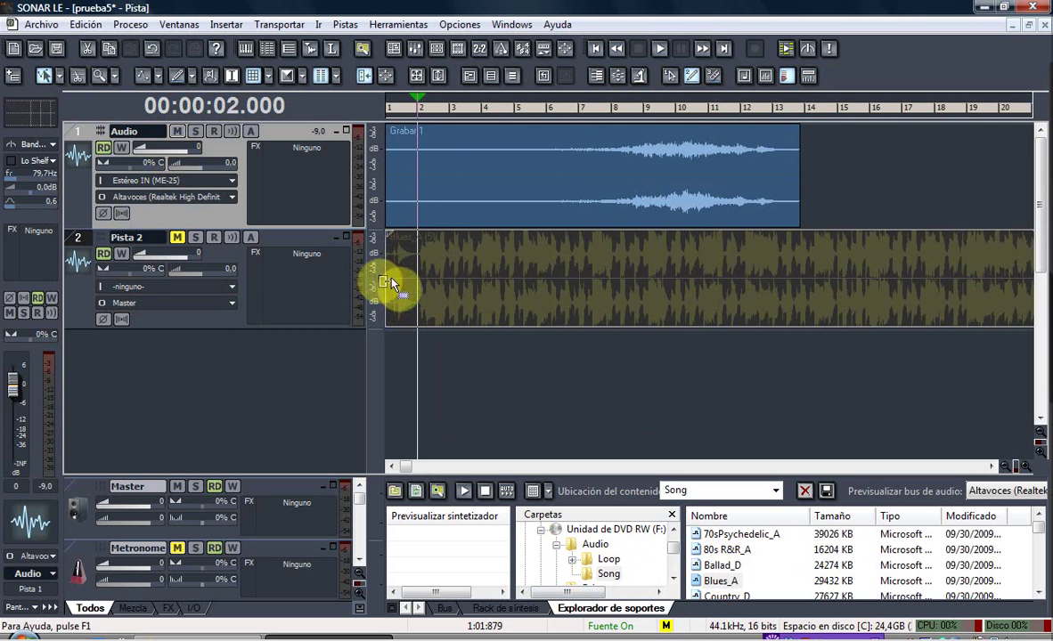
pyautogui.click(402, 361)
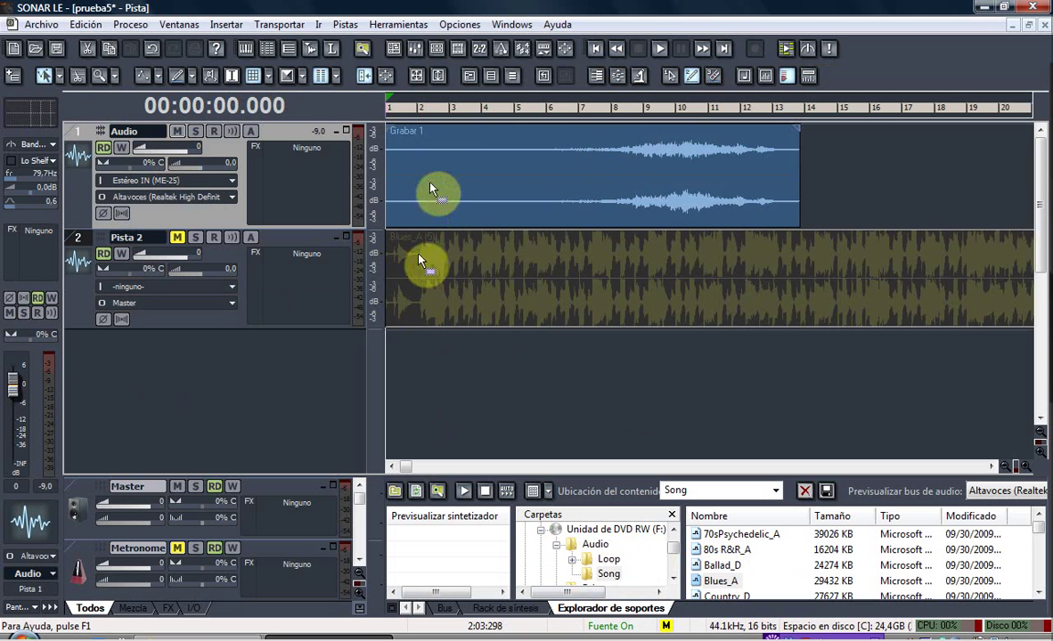
pyautogui.rightClick(455, 187)
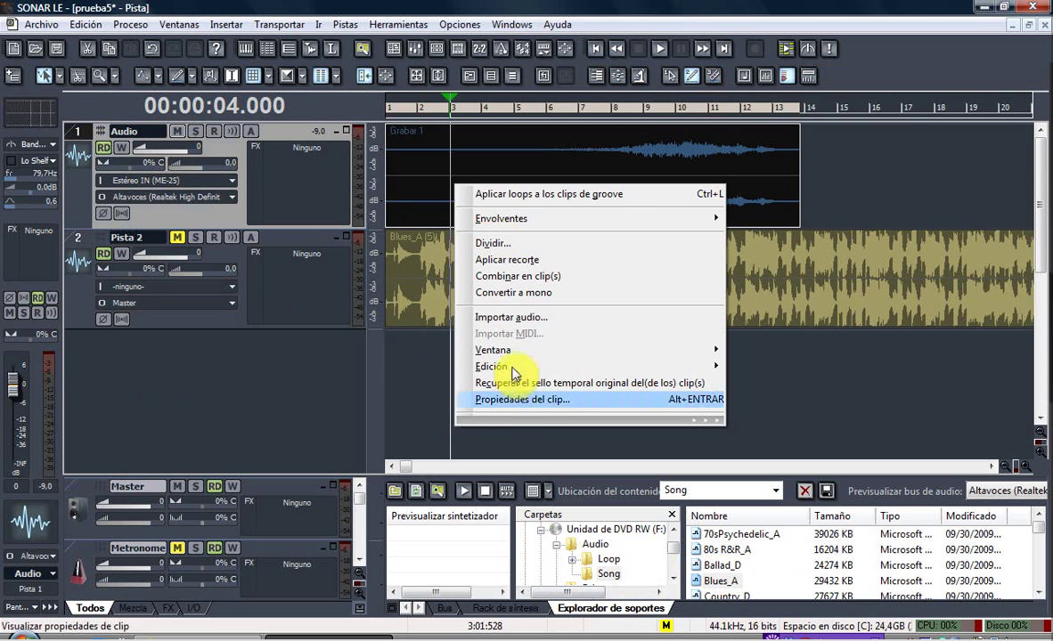
pyautogui.moveTo(515, 370)
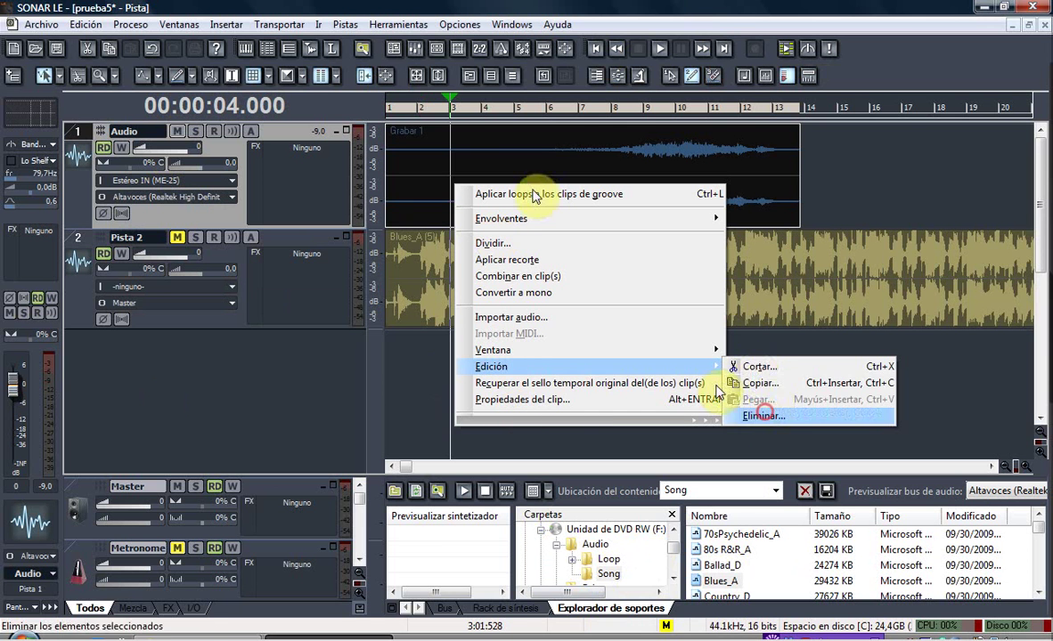
pyautogui.click(759, 416)
pyautogui.click(583, 249)
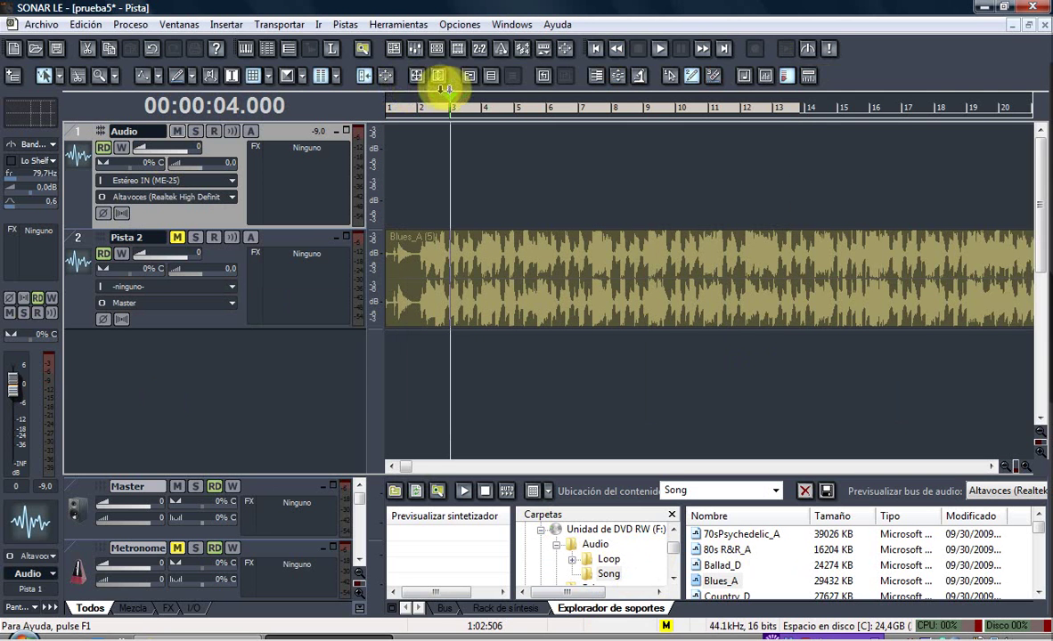
# Step: Unmute Pista 2 and arm the Audio track for recording from the start of the project
pyautogui.click(392, 107)
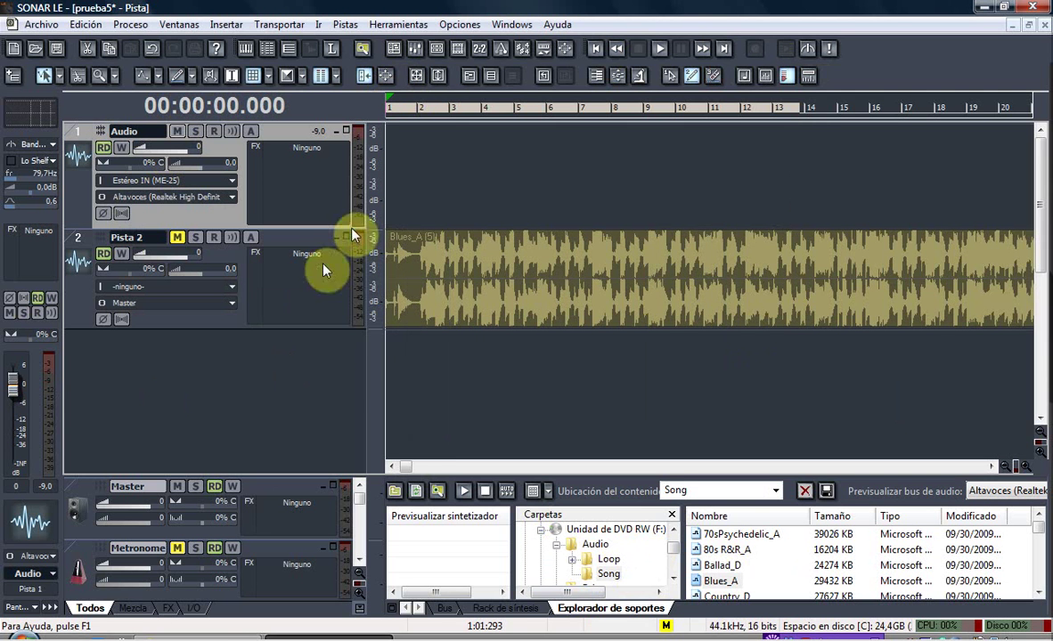
pyautogui.click(179, 237)
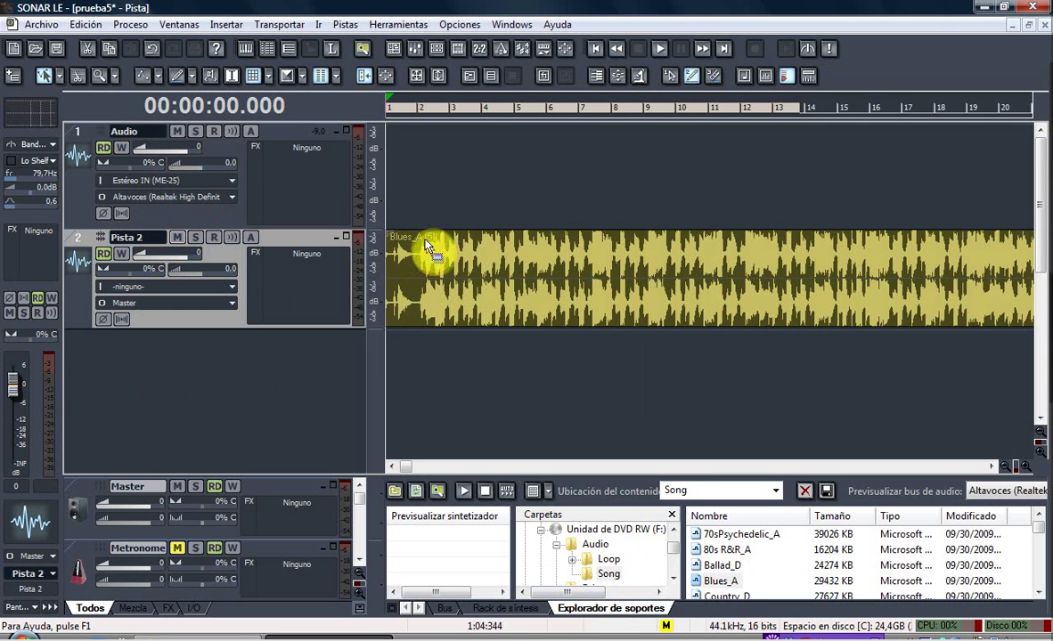
pyautogui.click(214, 131)
# Step: Record two short takes on the Audio track alongside the Blues_A song, one from the start and one from past bar 5
pyautogui.click(754, 50)
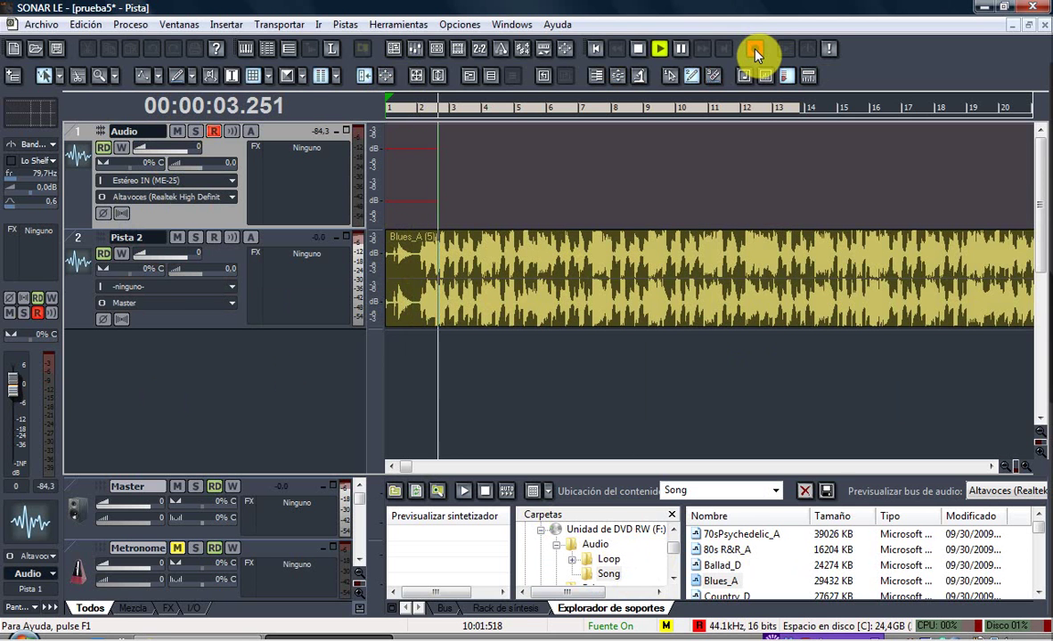
pyautogui.click(754, 50)
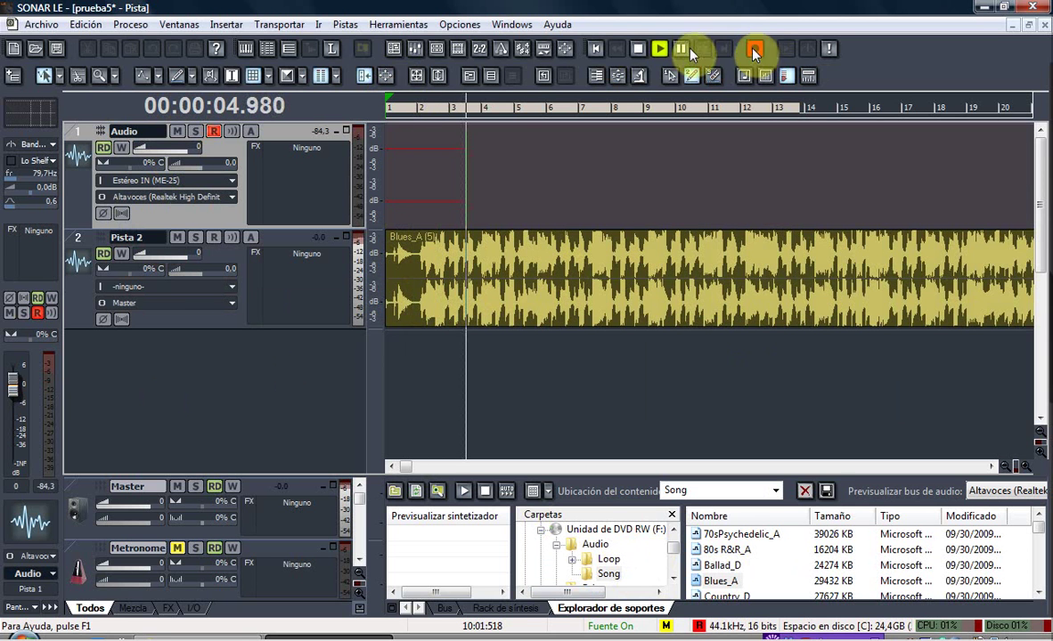
pyautogui.click(637, 50)
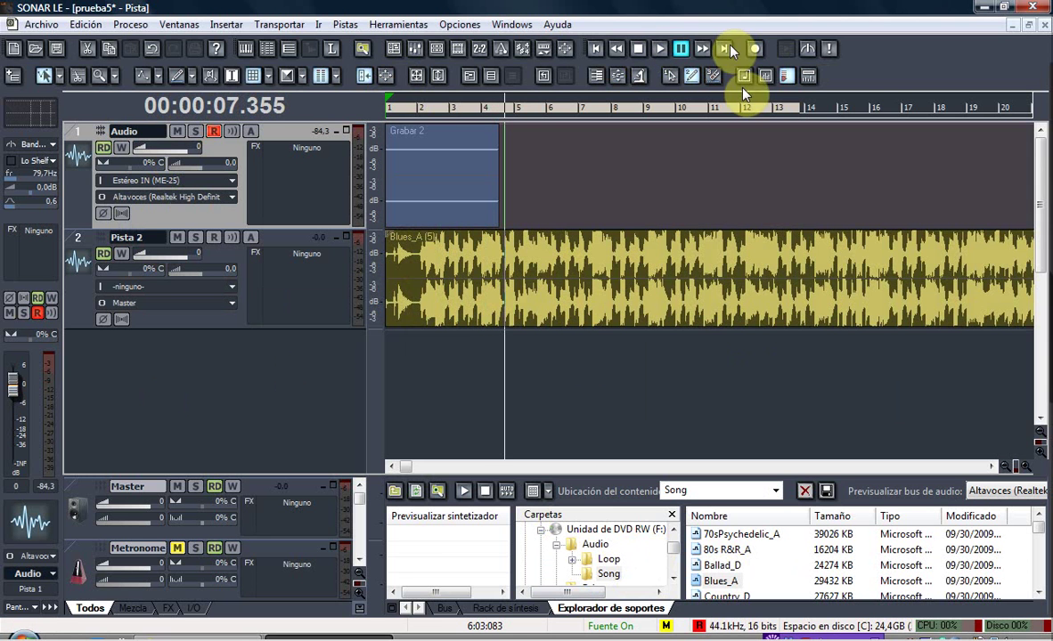
pyautogui.click(682, 50)
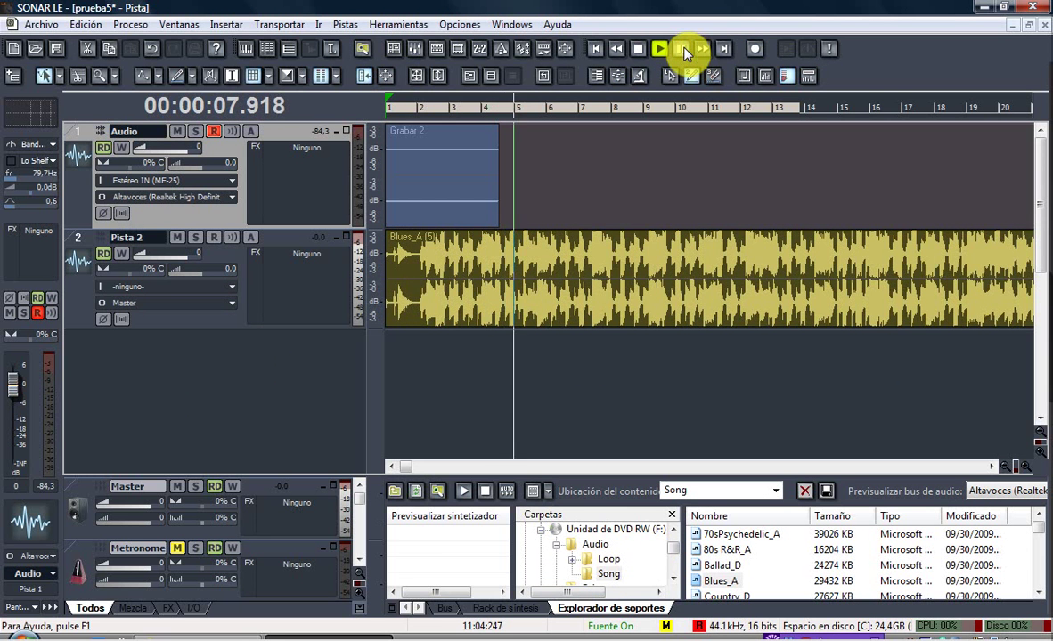
pyautogui.press('space')
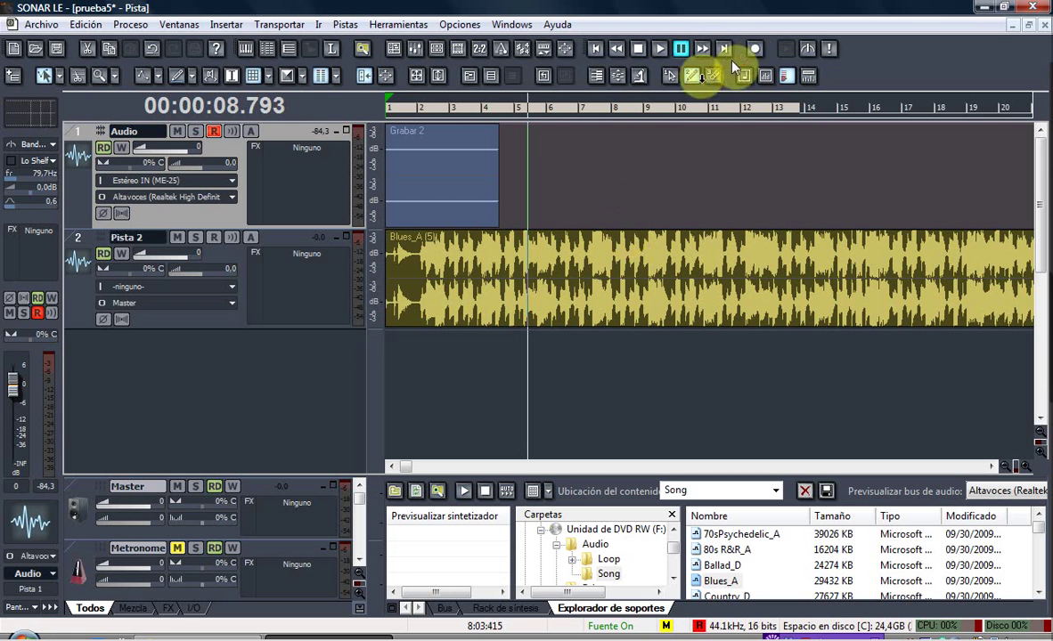
pyautogui.click(754, 49)
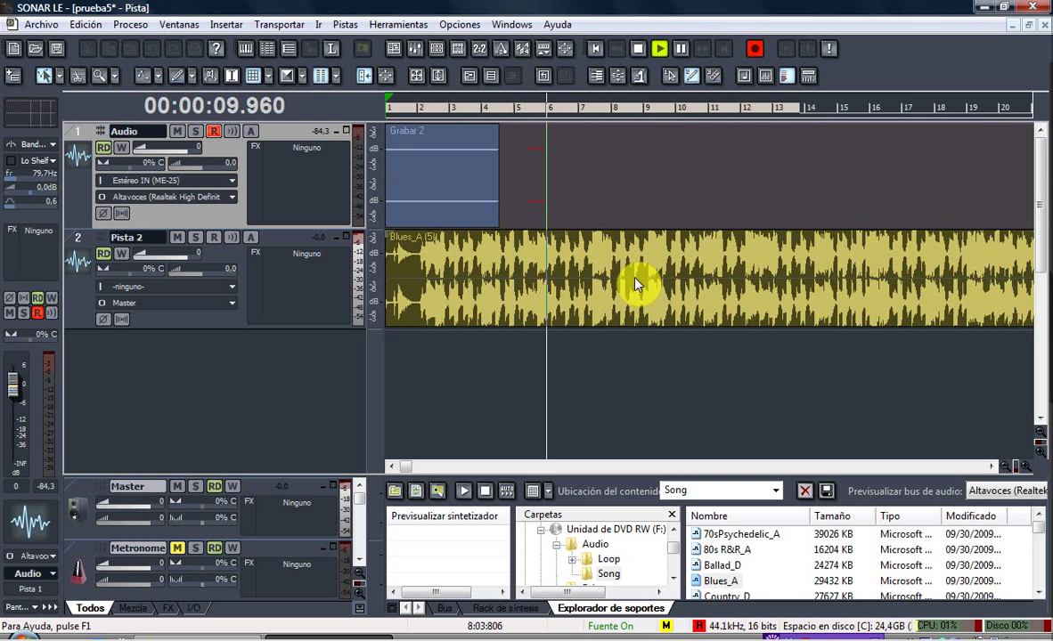
pyautogui.click(638, 49)
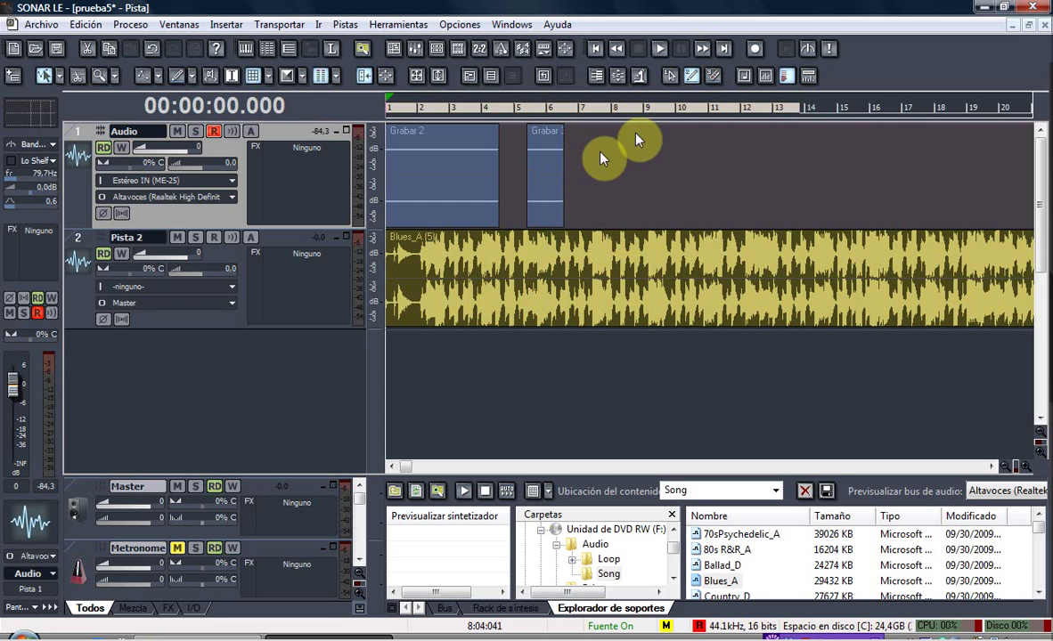
# Step: Delete both newly recorded clips from the Audio track with only track events selected for deletion, and disarm the track
pyautogui.moveTo(637, 140); pyautogui.dragTo(395, 211)
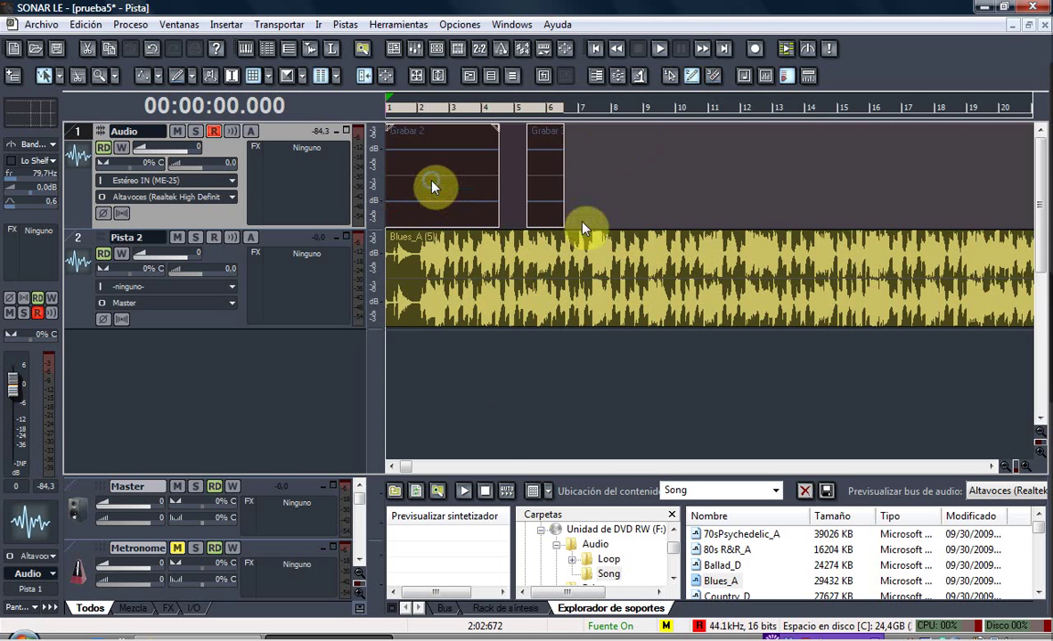
pyautogui.rightClick(433, 185)
pyautogui.click(570, 379)
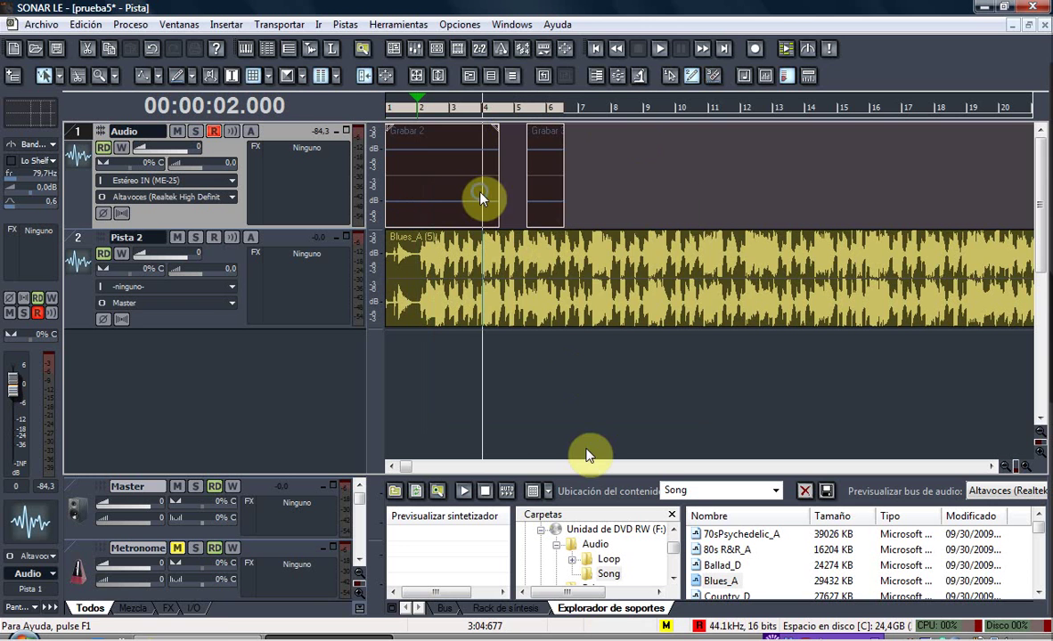
pyautogui.rightClick(482, 198)
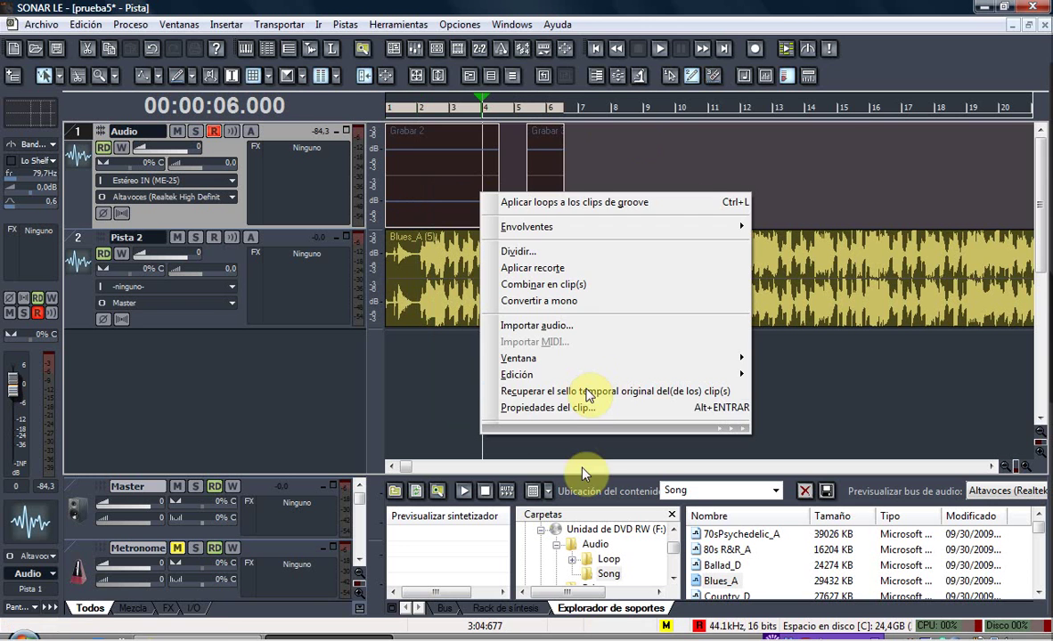
pyautogui.moveTo(588, 375)
pyautogui.click(827, 426)
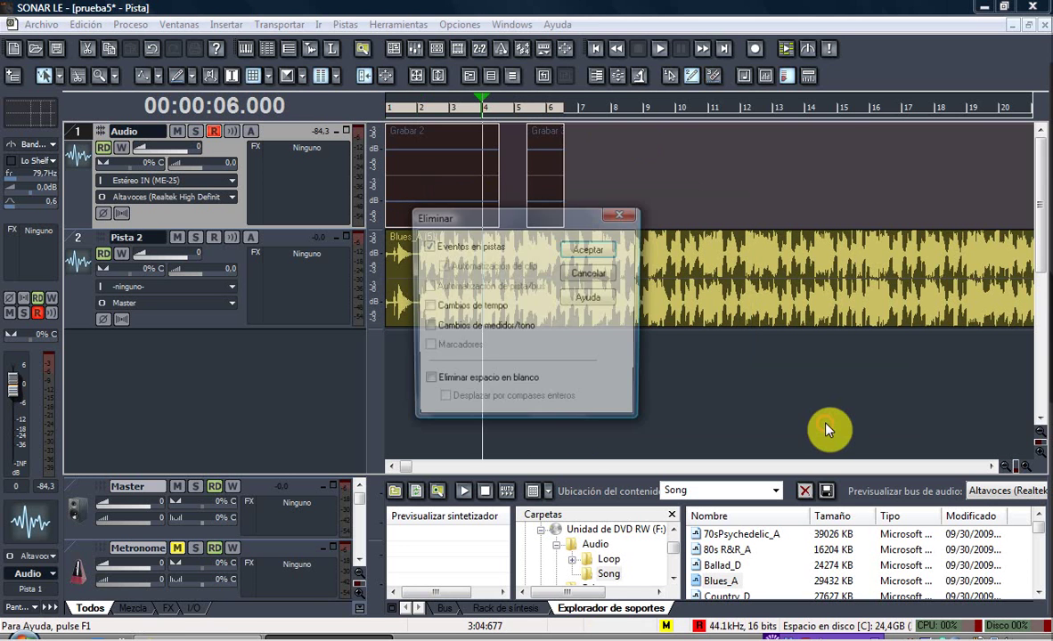
pyautogui.click(600, 248)
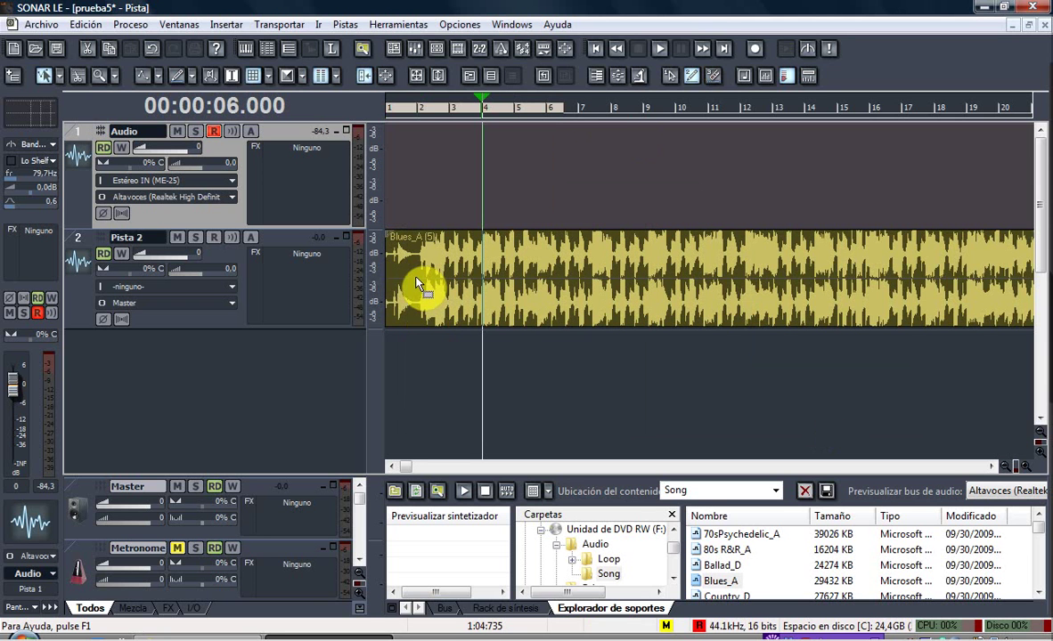
pyautogui.click(214, 131)
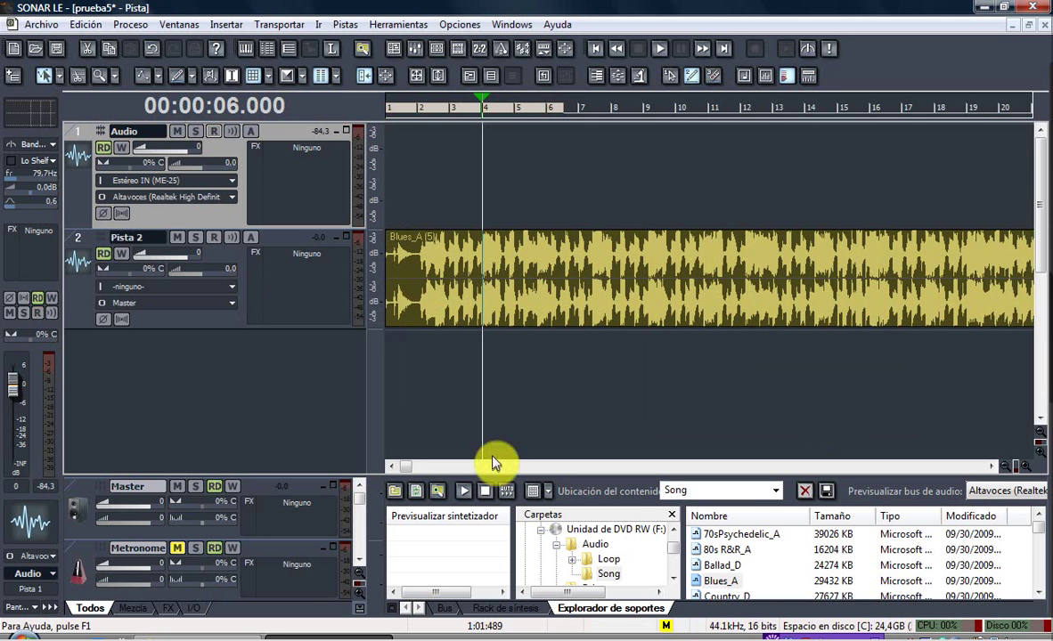
# Step: Expand the Loop folder on the DVD drive and examine the subfolders inside the Audio folder
pyautogui.click(575, 563)
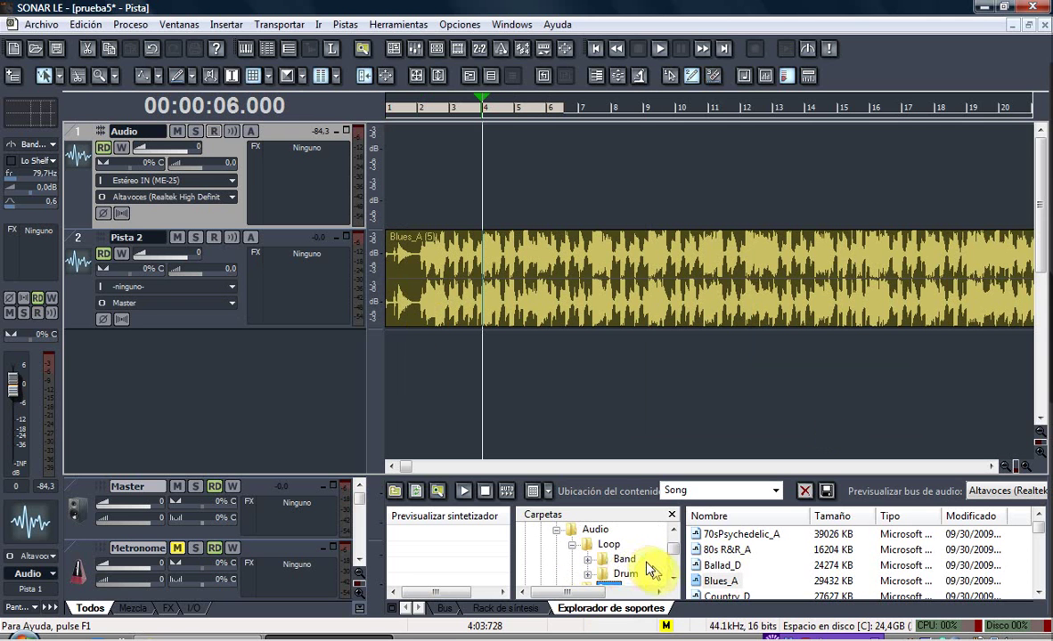
pyautogui.scroll(-2, 667, 576)
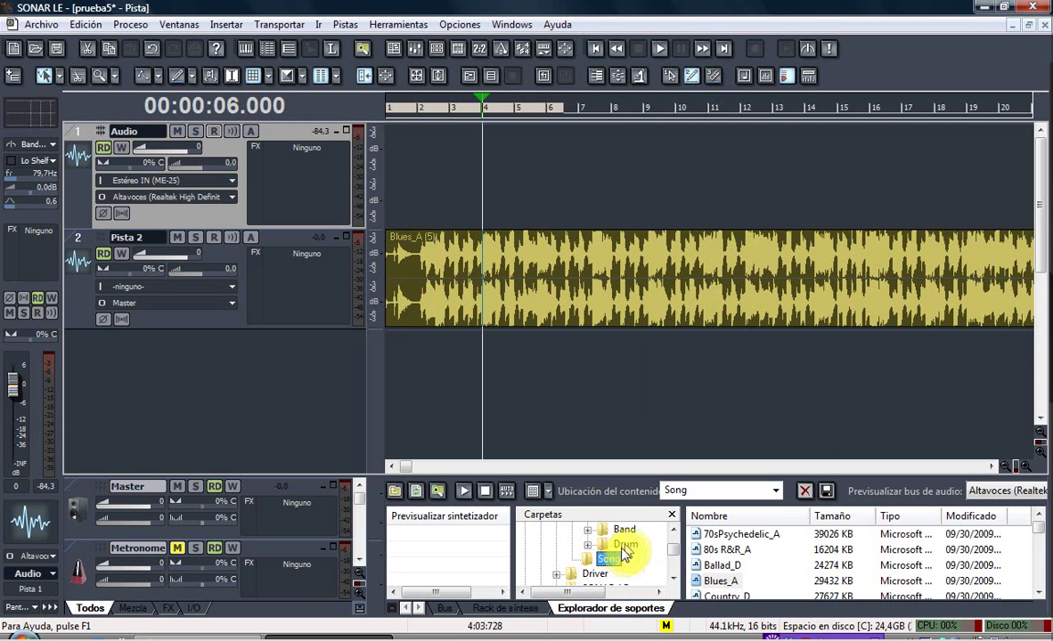
pyautogui.click(673, 530)
pyautogui.scroll(1, 643, 566)
pyautogui.click(575, 529)
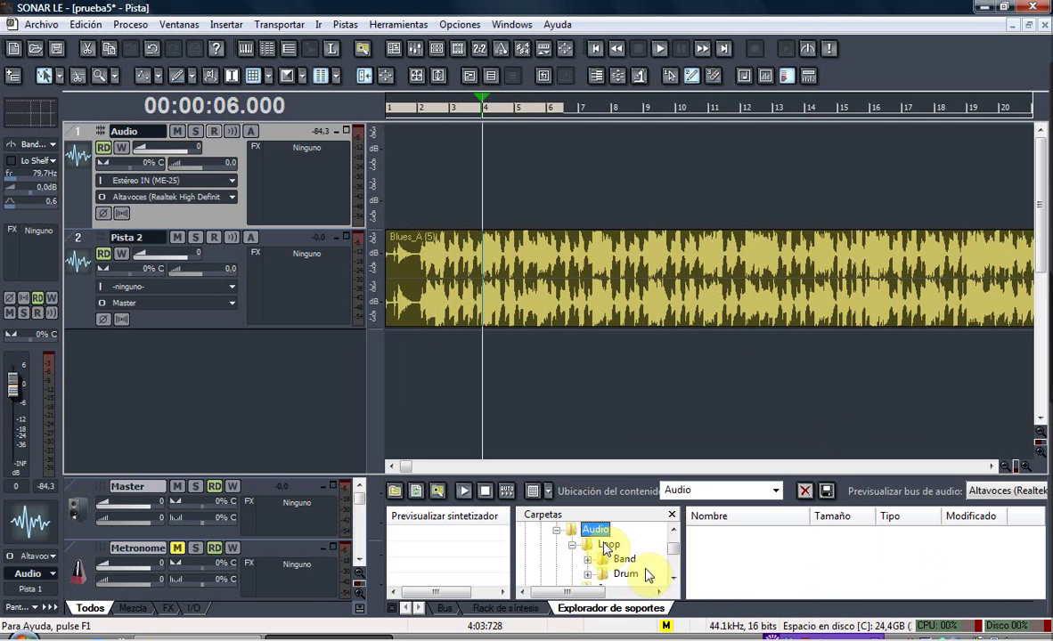
pyautogui.click(674, 585)
pyautogui.scroll(-1, 623, 553)
# Step: Open the Song folder and look through its list of backing songs
pyautogui.click(606, 542)
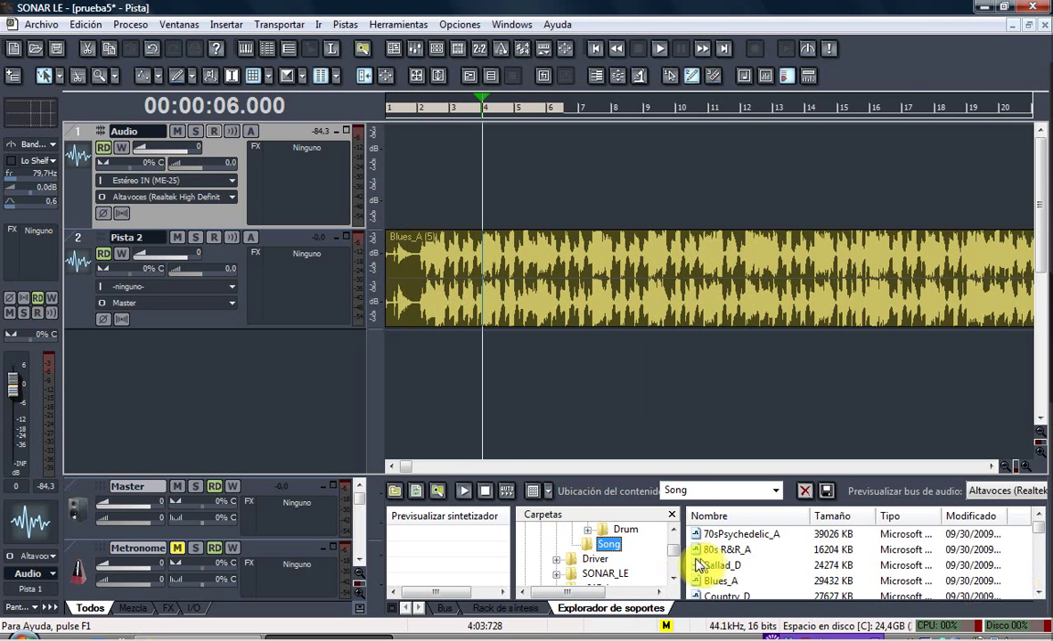
pyautogui.scroll(-7, 1041, 583)
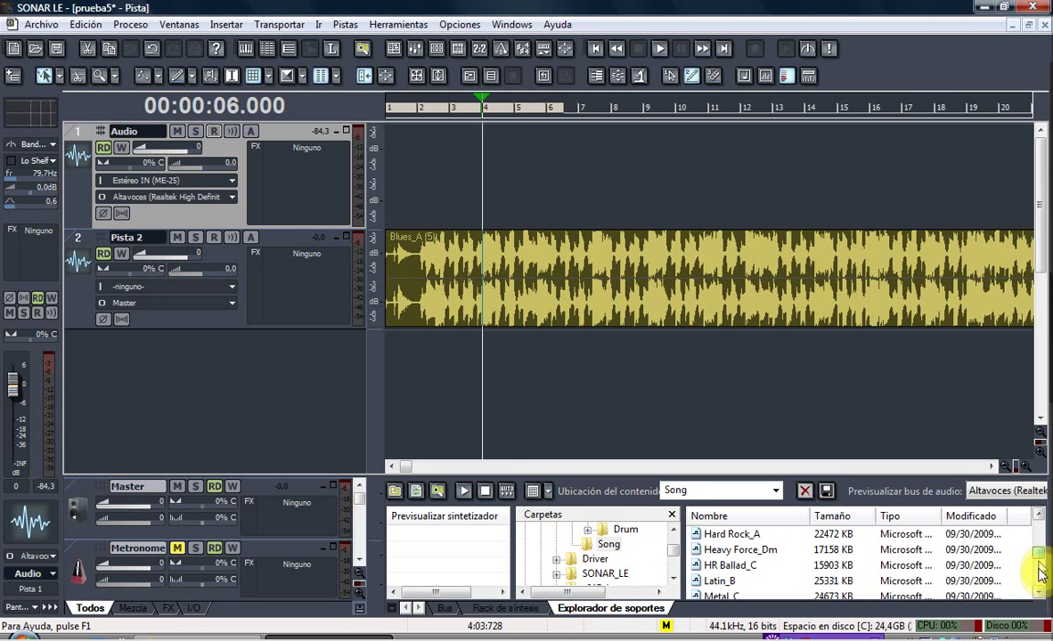
pyautogui.scroll(4, 1039, 570)
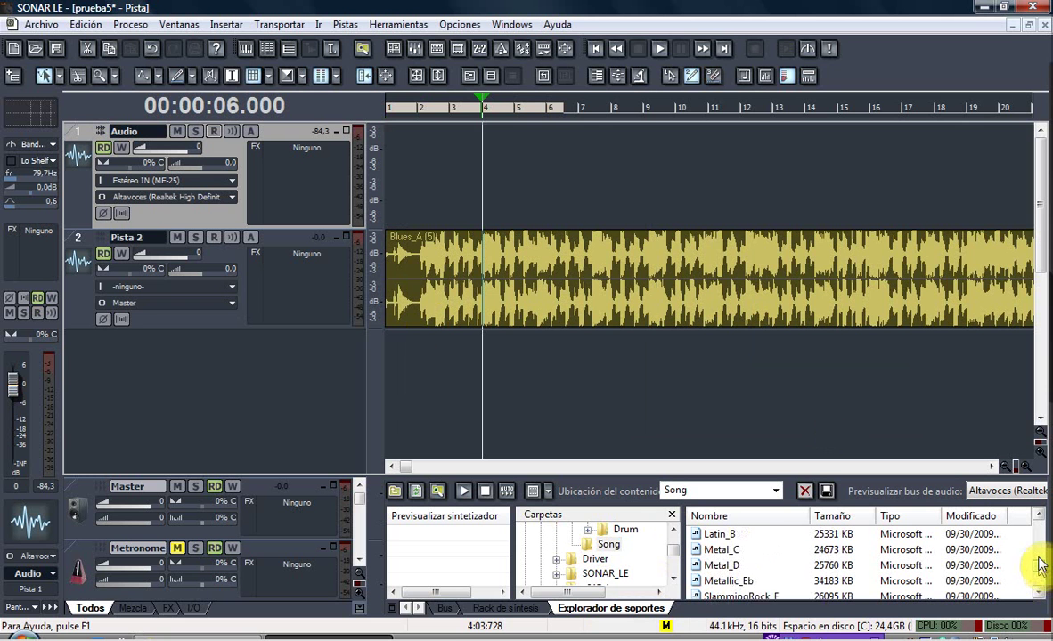
pyautogui.scroll(3, 1038, 545)
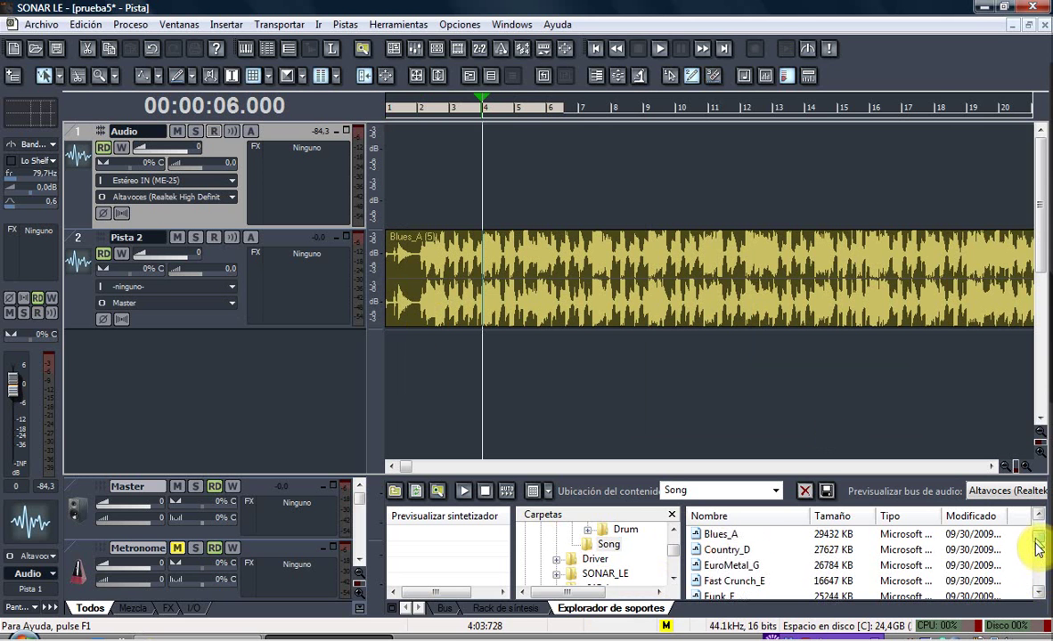
pyautogui.scroll(-1, 1037, 542)
pyautogui.scroll(4, 1035, 532)
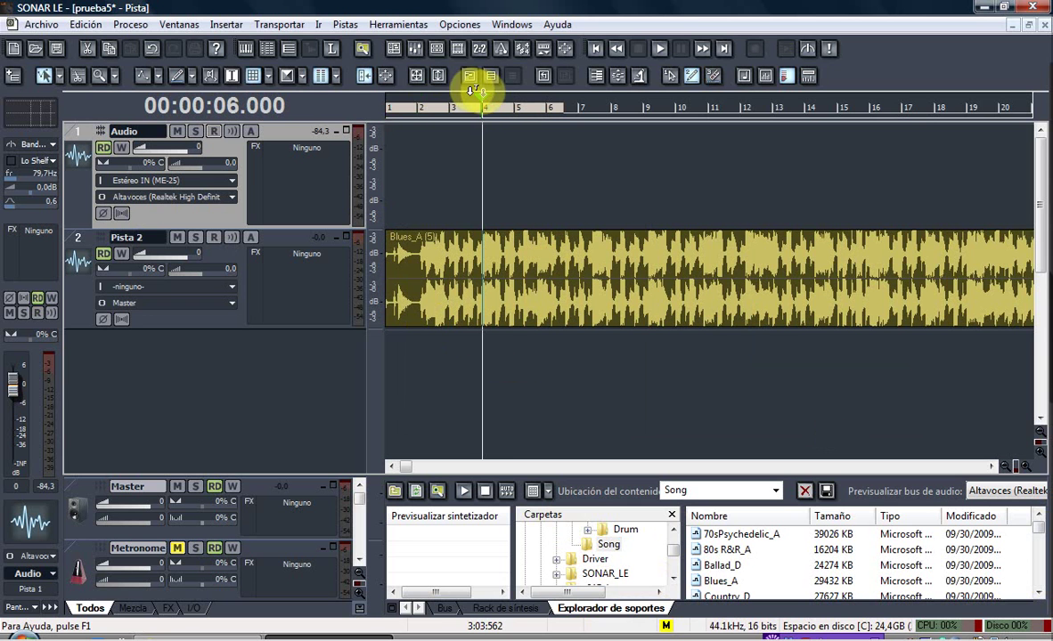
# Step: Add the Cakewalk AliasFactor audio effect to Pista 2 and play the Blues_A song from the start with it
pyautogui.press('w')
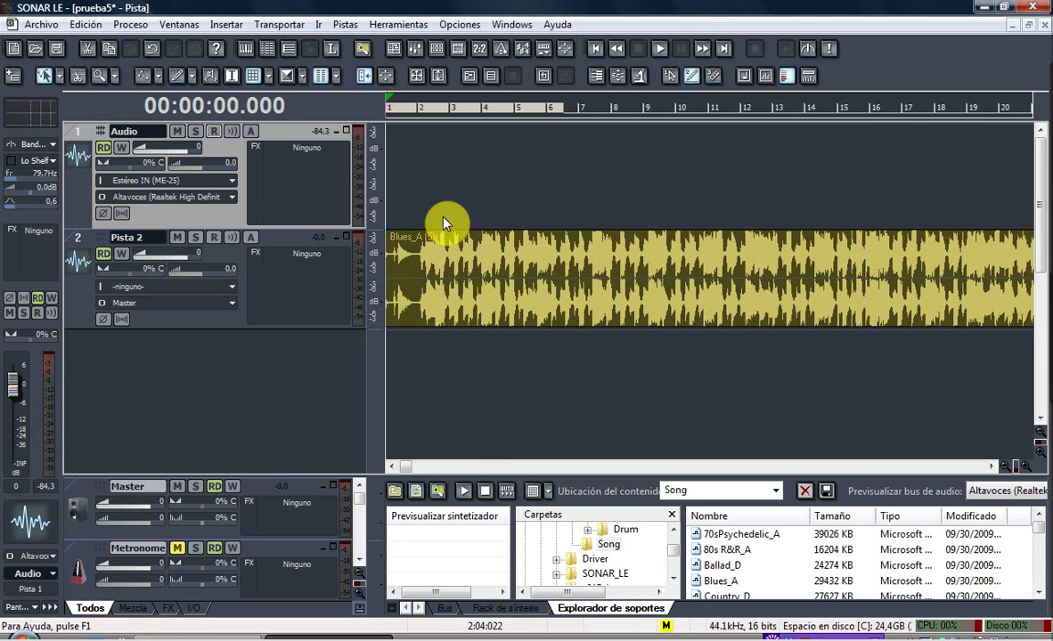
pyautogui.rightClick(297, 283)
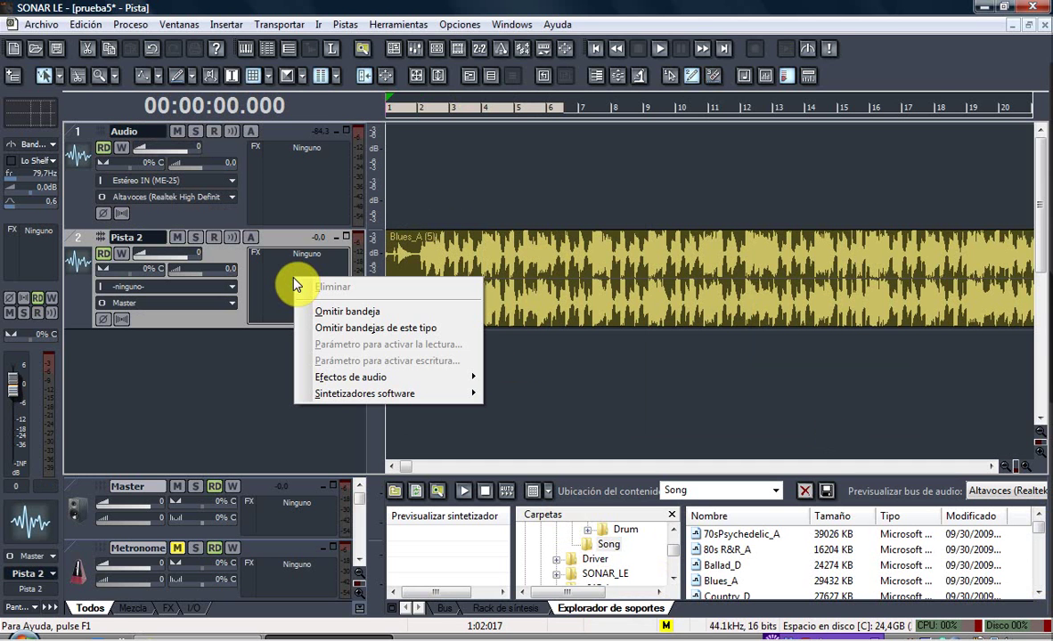
pyautogui.moveTo(369, 378)
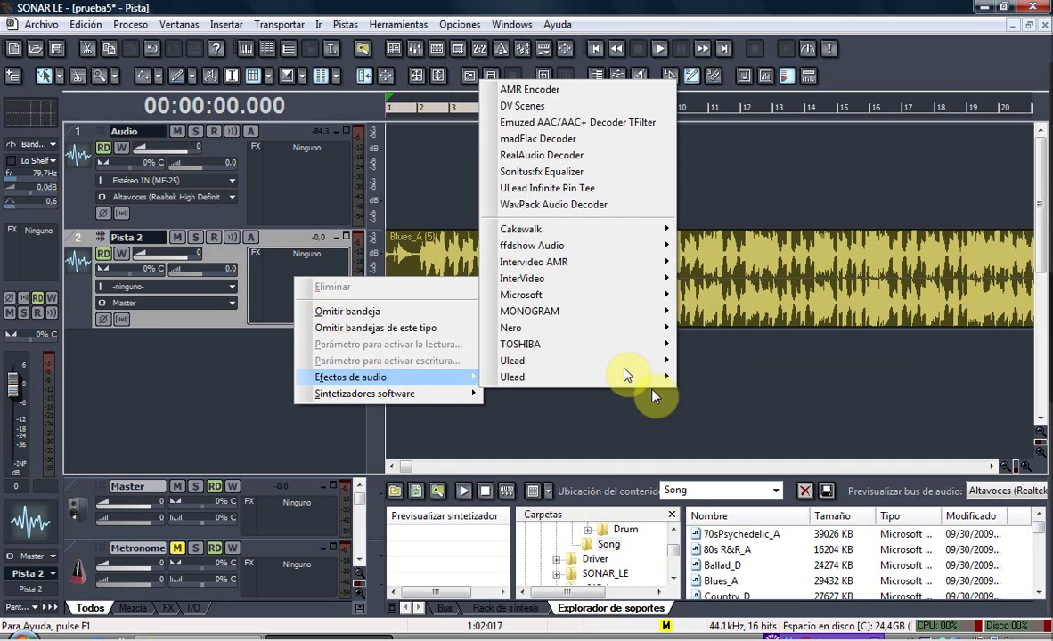
pyautogui.moveTo(569, 229)
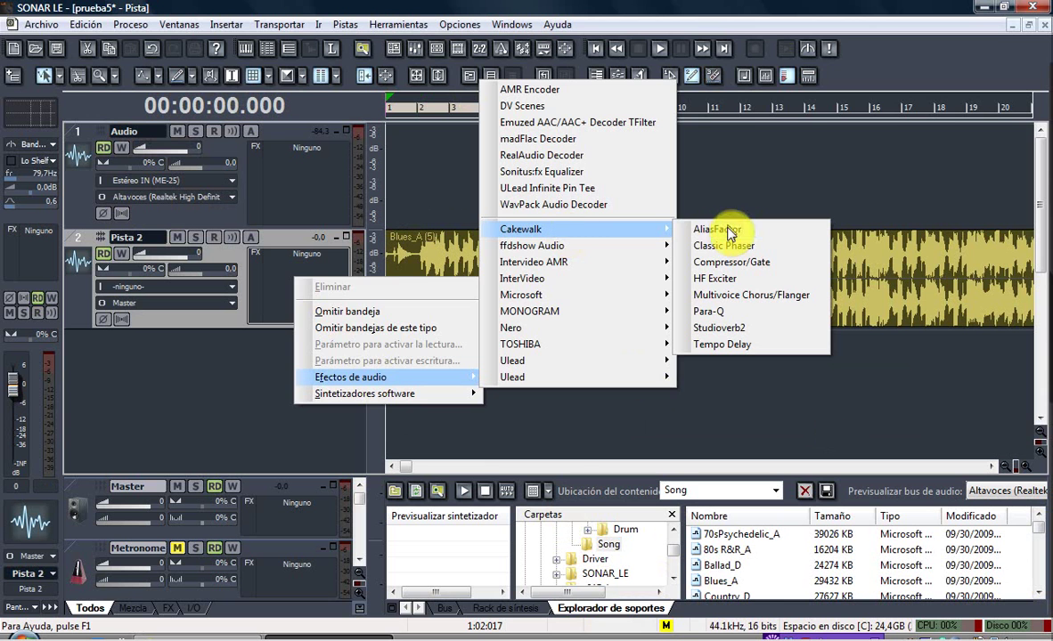
pyautogui.click(729, 233)
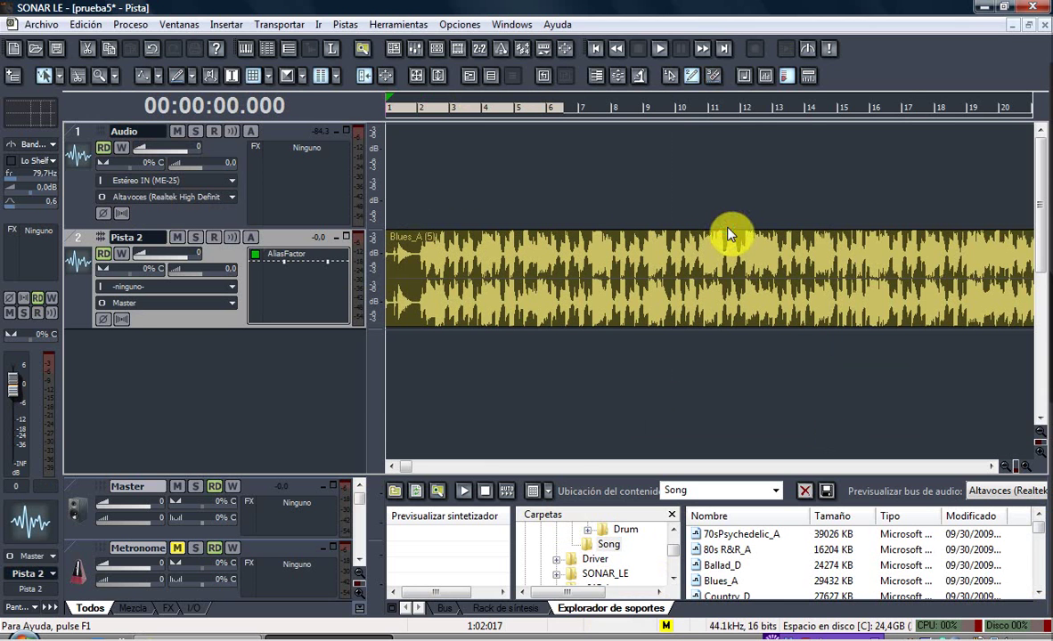
pyautogui.moveTo(217, 14); pyautogui.dragTo(320, 108)
pyautogui.click(659, 48)
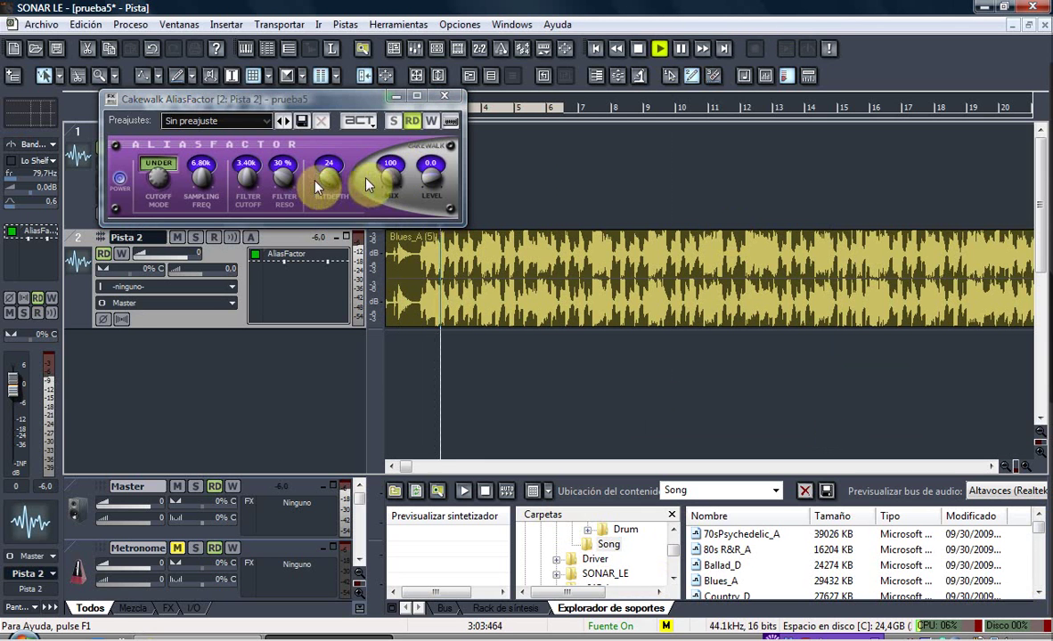
# Step: Audition the AliasFactor presets Changing Stations, Cheap Toy and Cheapest Toy during playback, then close the effect window
pyautogui.click(288, 122)
pyautogui.click(290, 122)
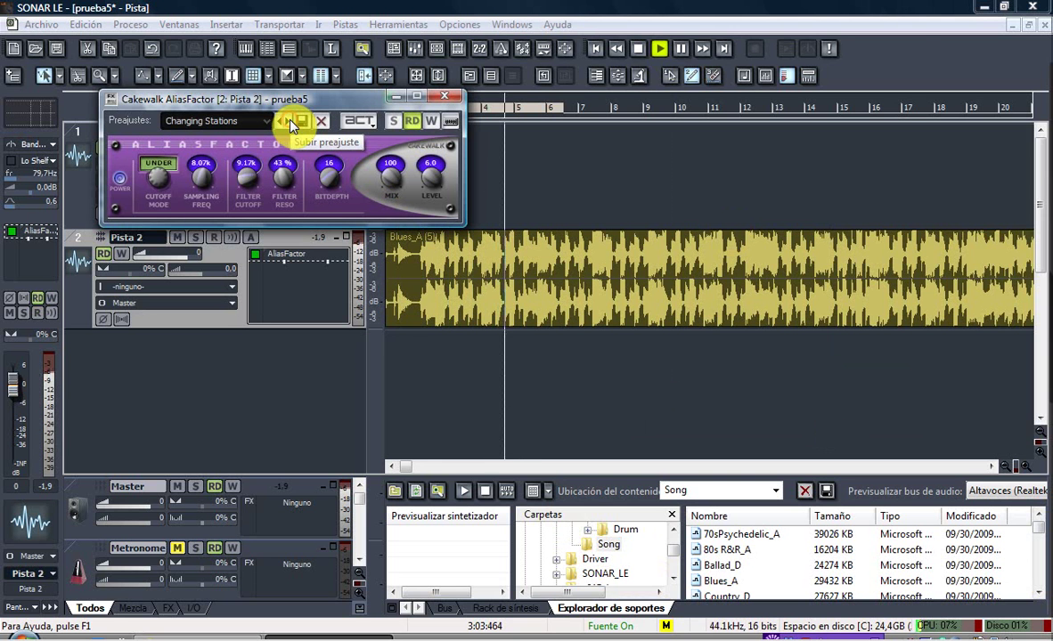
pyautogui.click(290, 122)
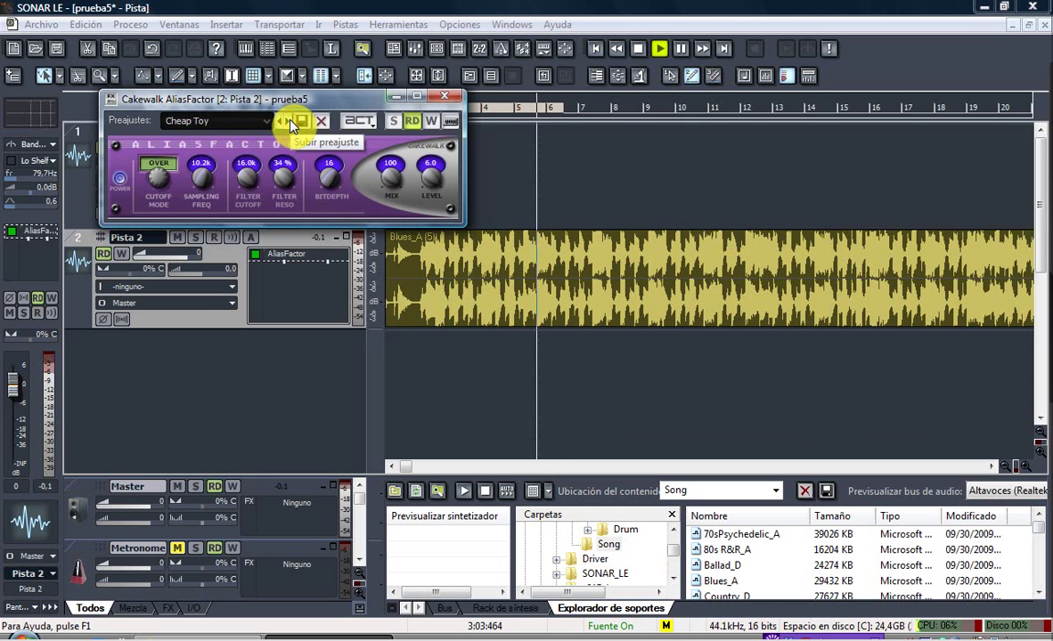
pyautogui.click(289, 122)
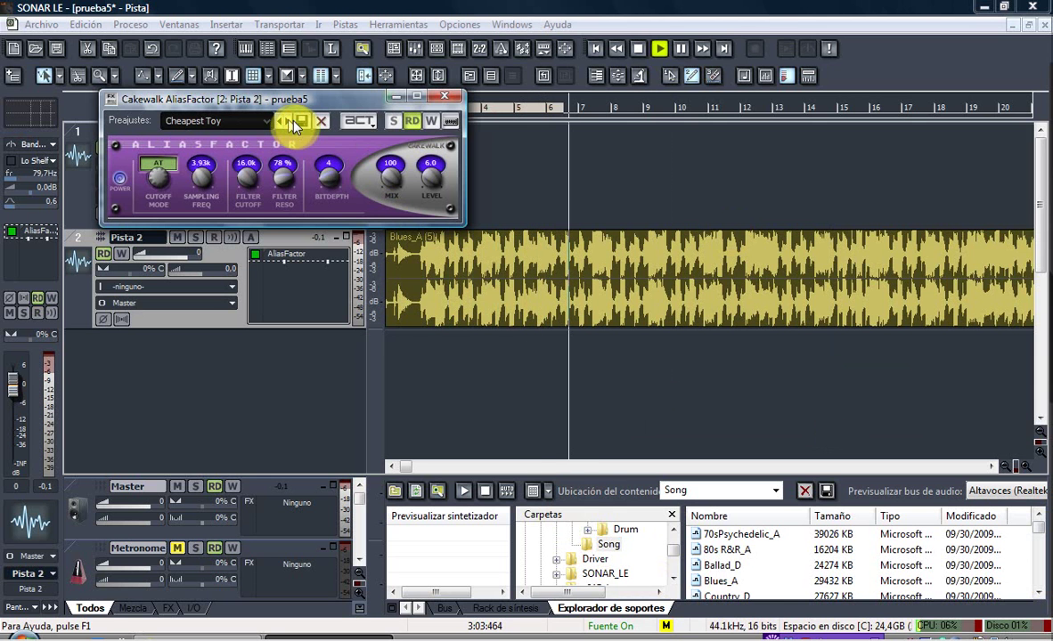
pyautogui.click(444, 97)
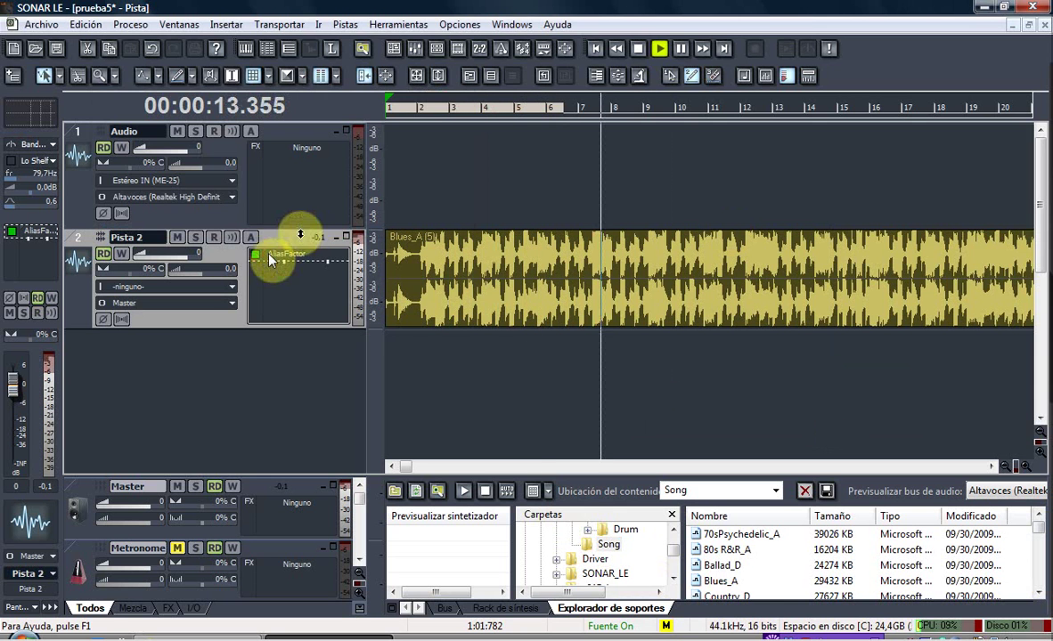
# Step: Bypass AliasFactor on Pista 2 while the song plays, stop playback, and toggle the effect on and off again
pyautogui.click(255, 256)
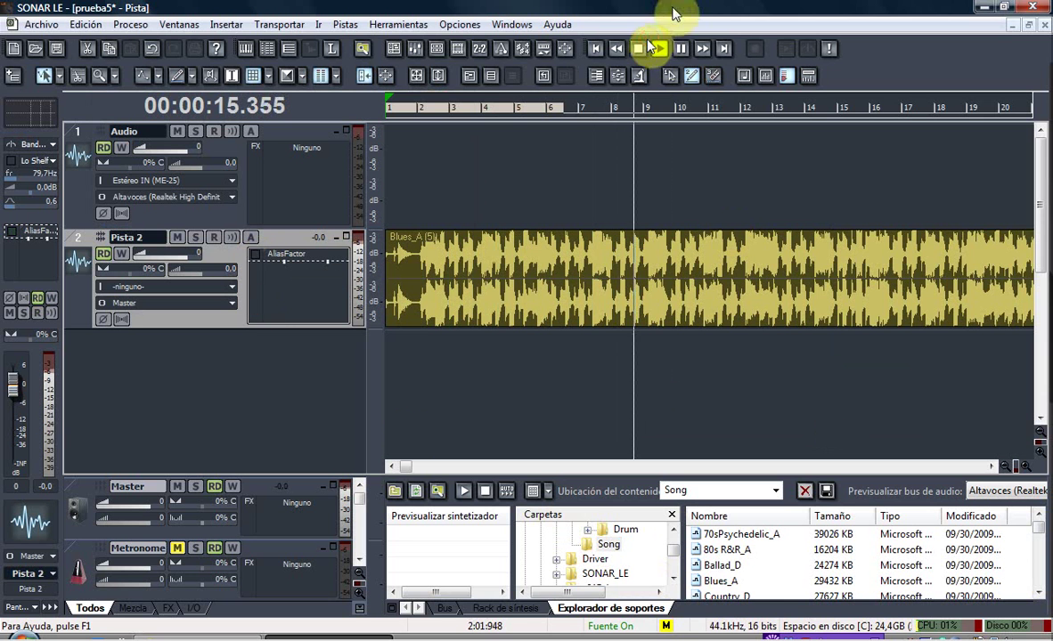
pyautogui.press('space')
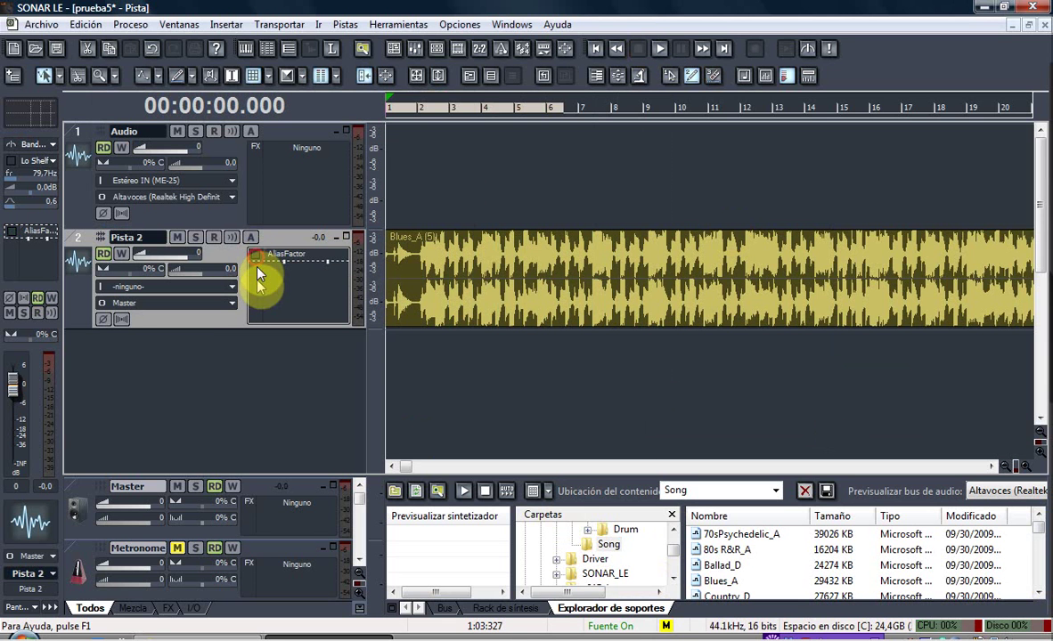
pyautogui.click(256, 256)
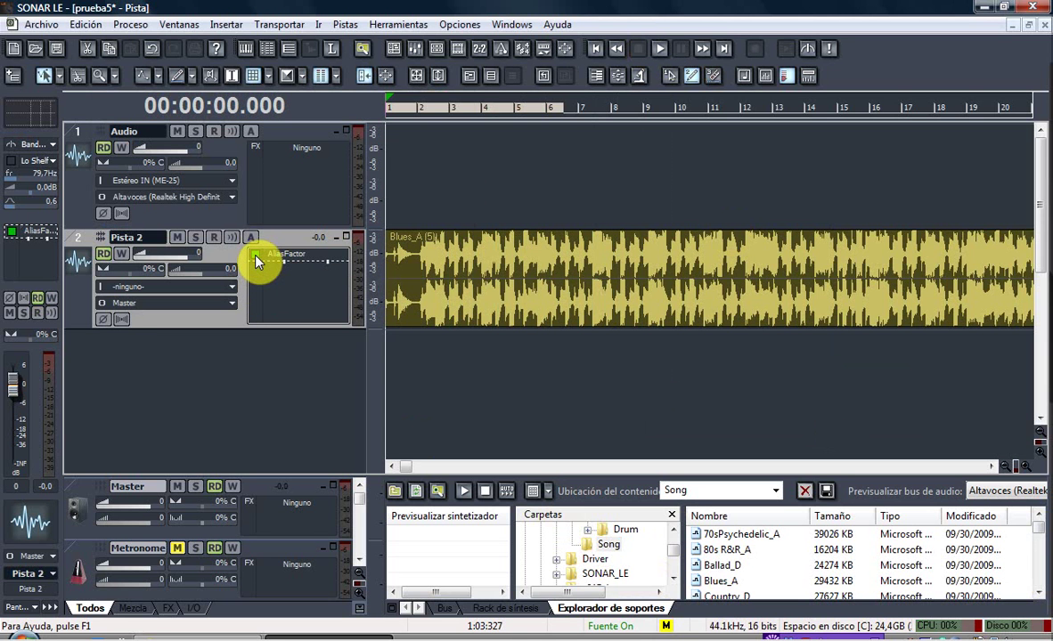
pyautogui.click(256, 256)
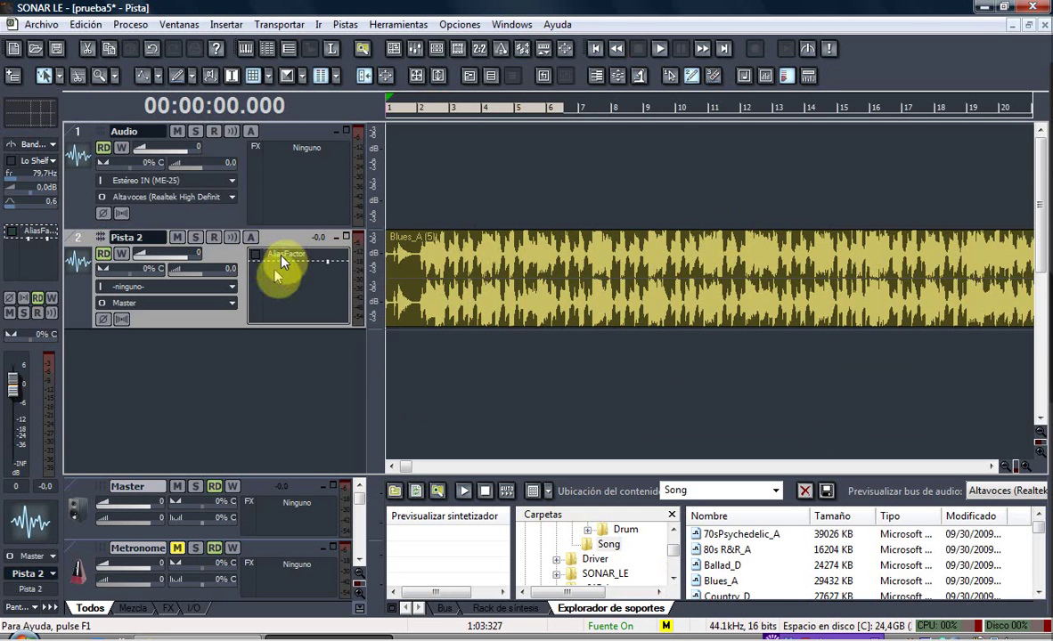
# Step: Replace the AliasFactor effect on Pista 2 with the Cakewalk Para-Q audio effect
pyautogui.rightClick(282, 256)
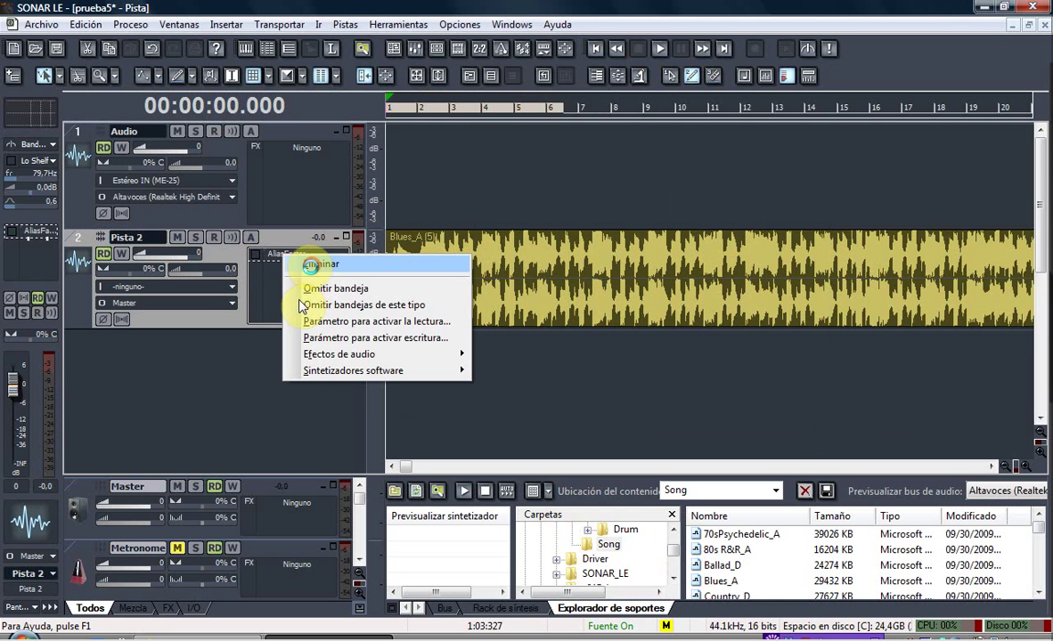
pyautogui.click(316, 264)
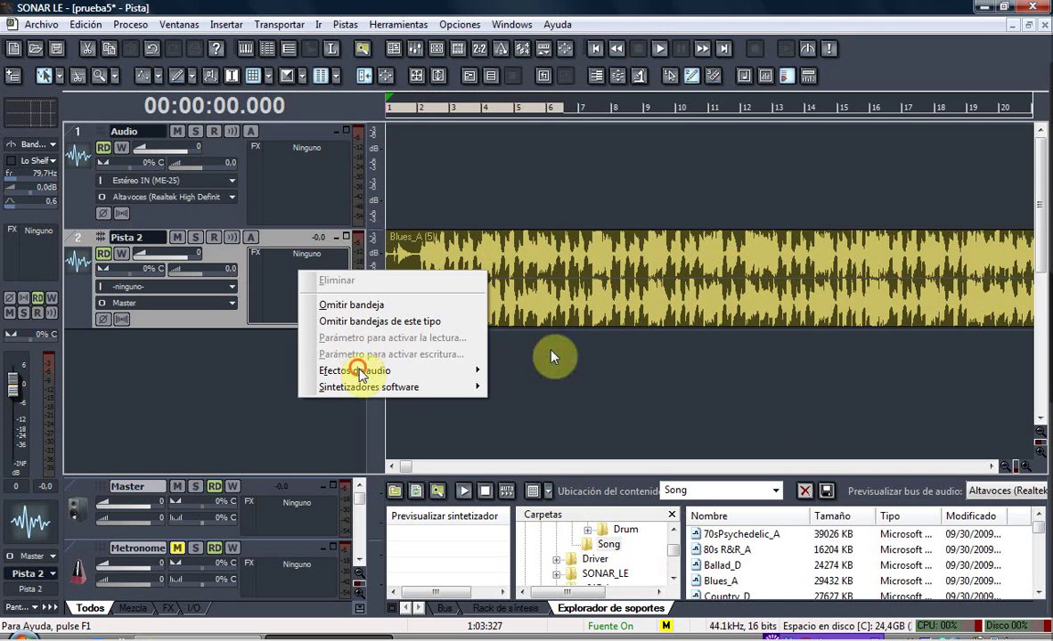
pyautogui.moveTo(392, 370)
pyautogui.moveTo(523, 238)
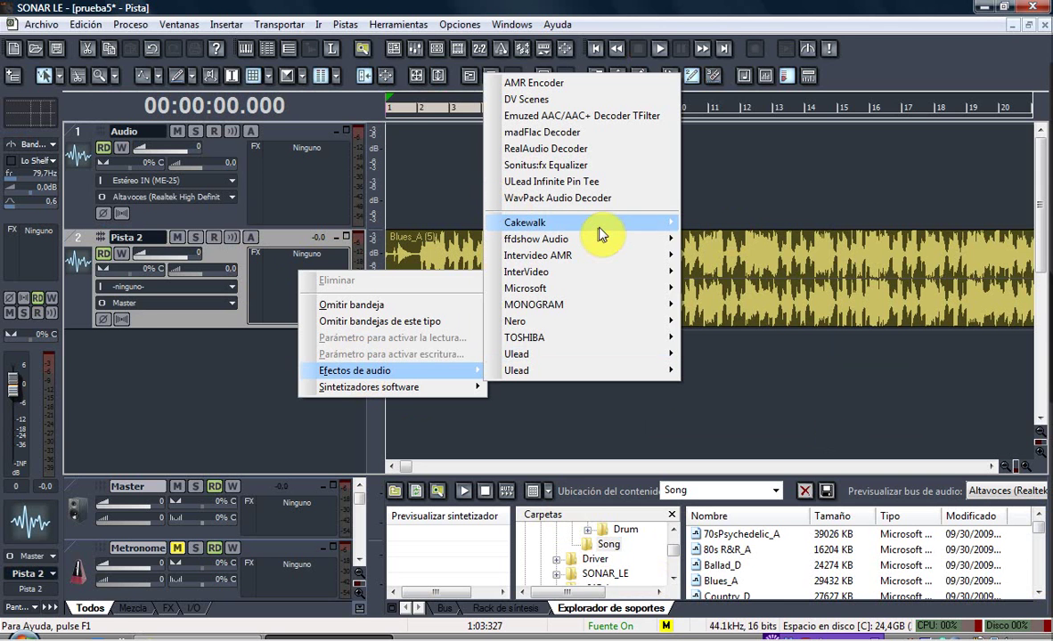
pyautogui.moveTo(606, 224)
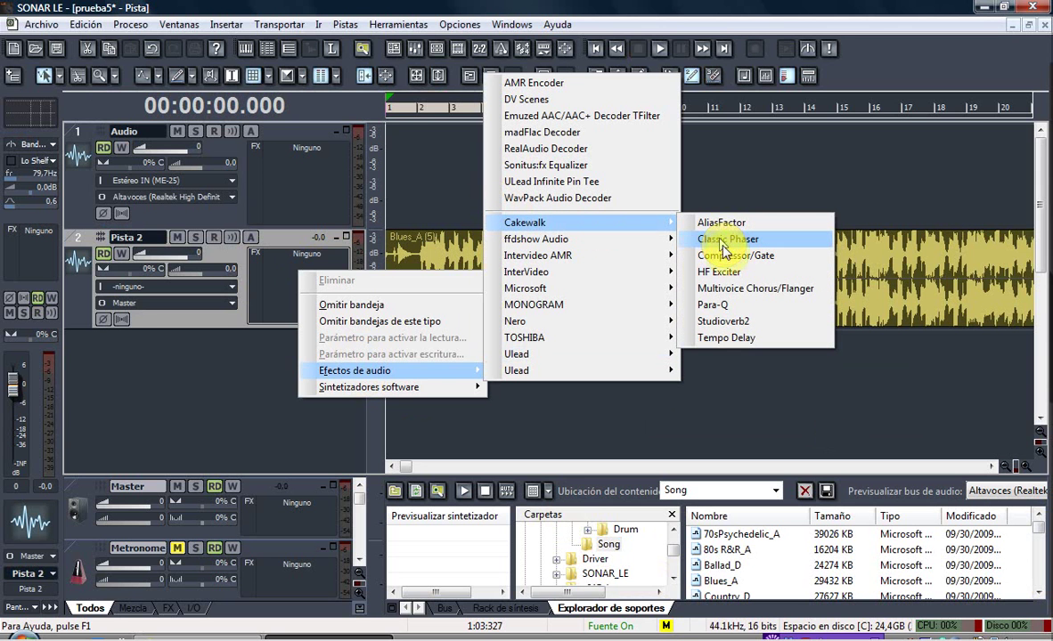
pyautogui.click(717, 305)
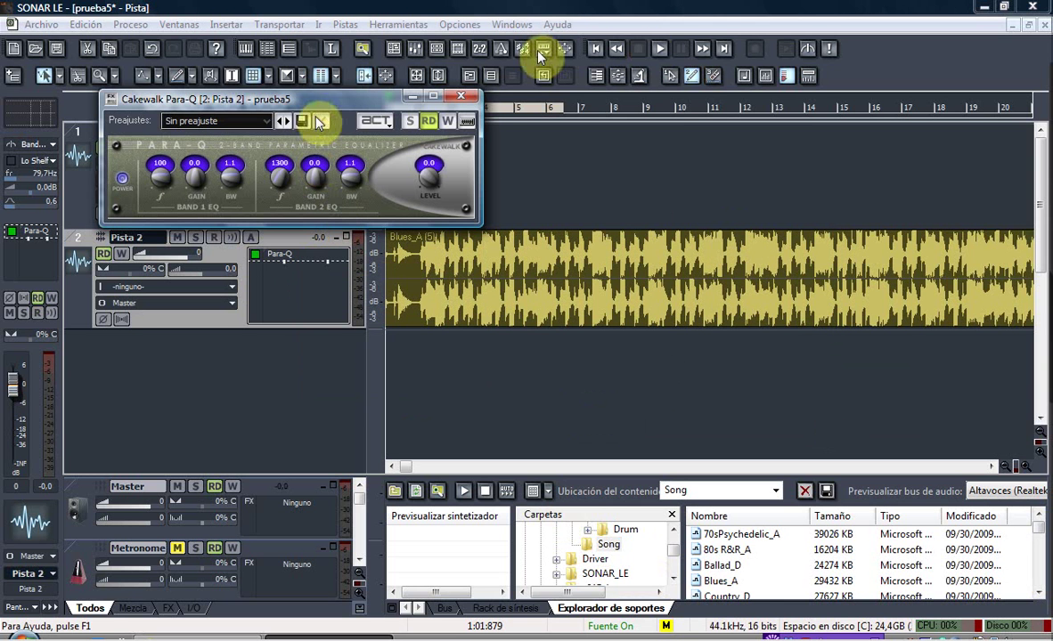
# Step: Play the song while trying the Para-Q presets Bass Boost and Bass Cut, and lower the band 2 frequency to 660
pyautogui.click(659, 48)
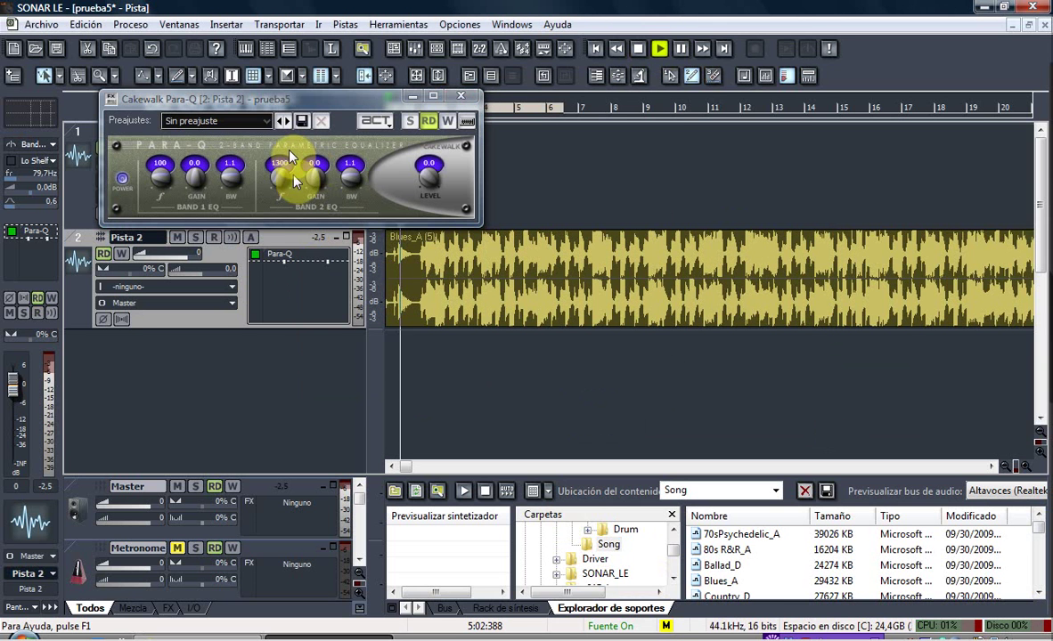
pyautogui.click(287, 123)
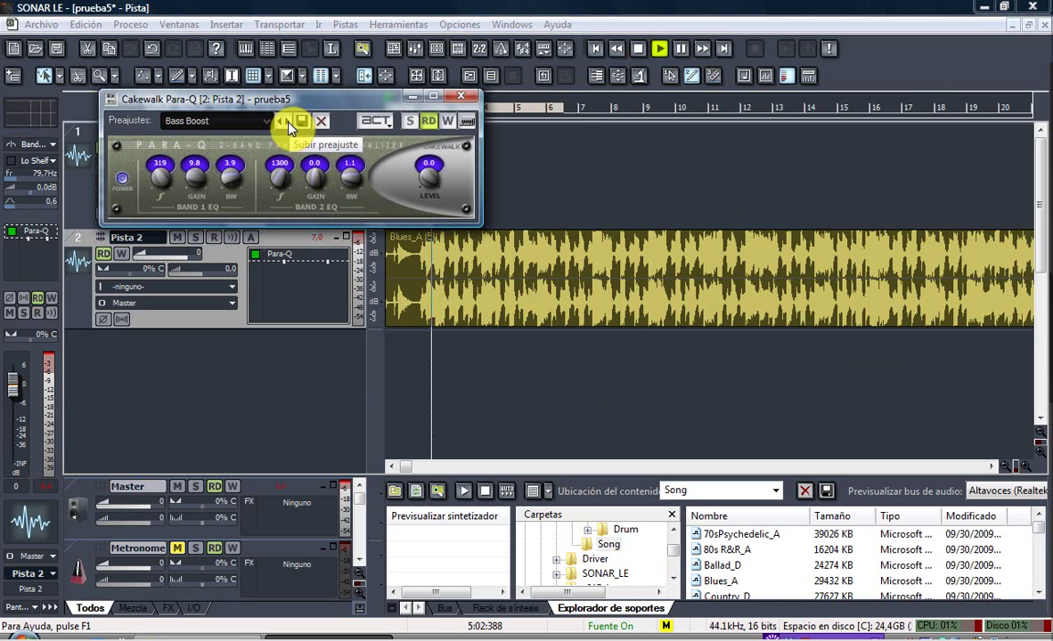
pyautogui.click(287, 123)
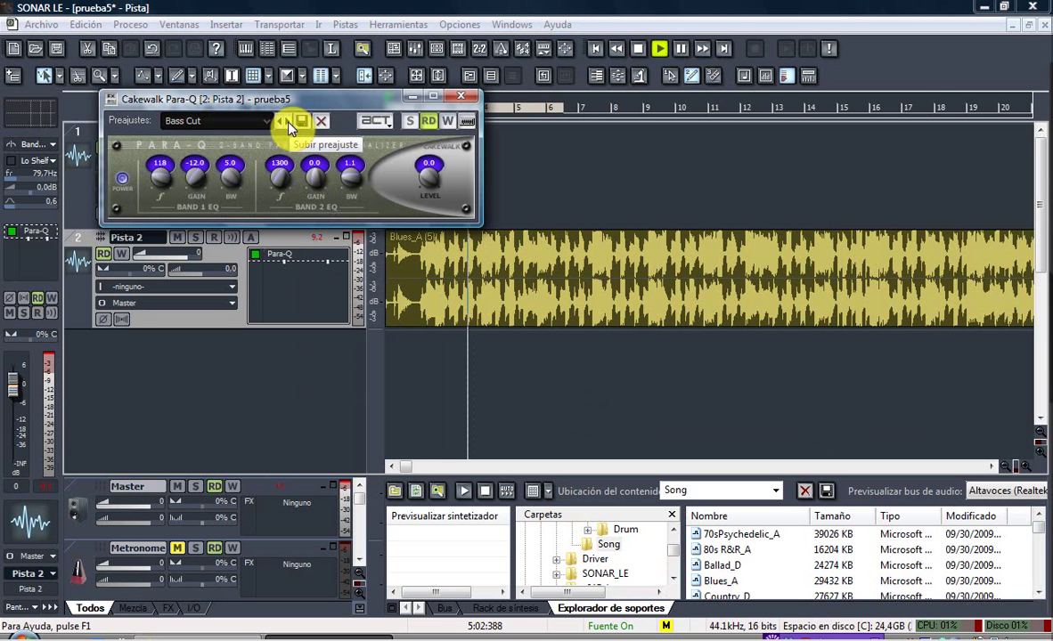
pyautogui.moveTo(277, 177); pyautogui.dragTo(219, 164)
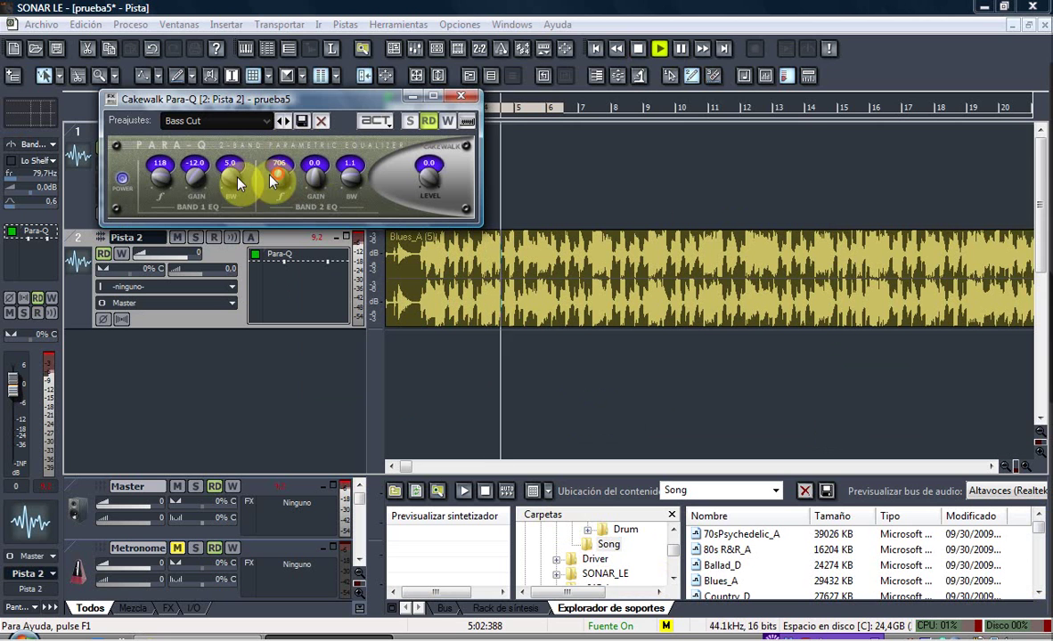
pyautogui.click(232, 178)
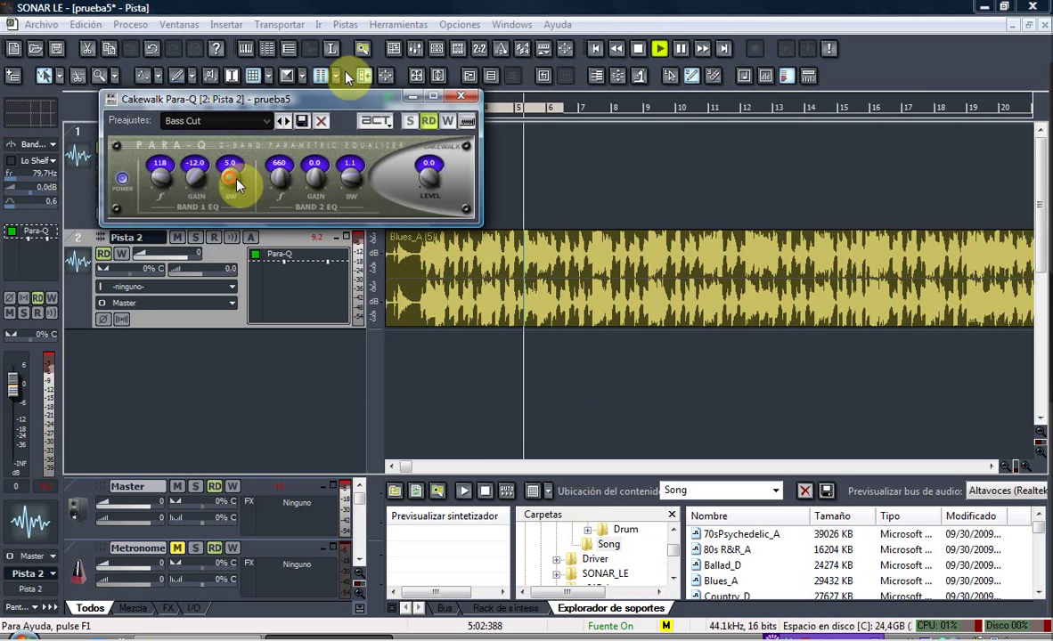
# Step: Load the Default preset in Para-Q, stop playback and leave the effect switched on for Pista 2
pyautogui.click(286, 122)
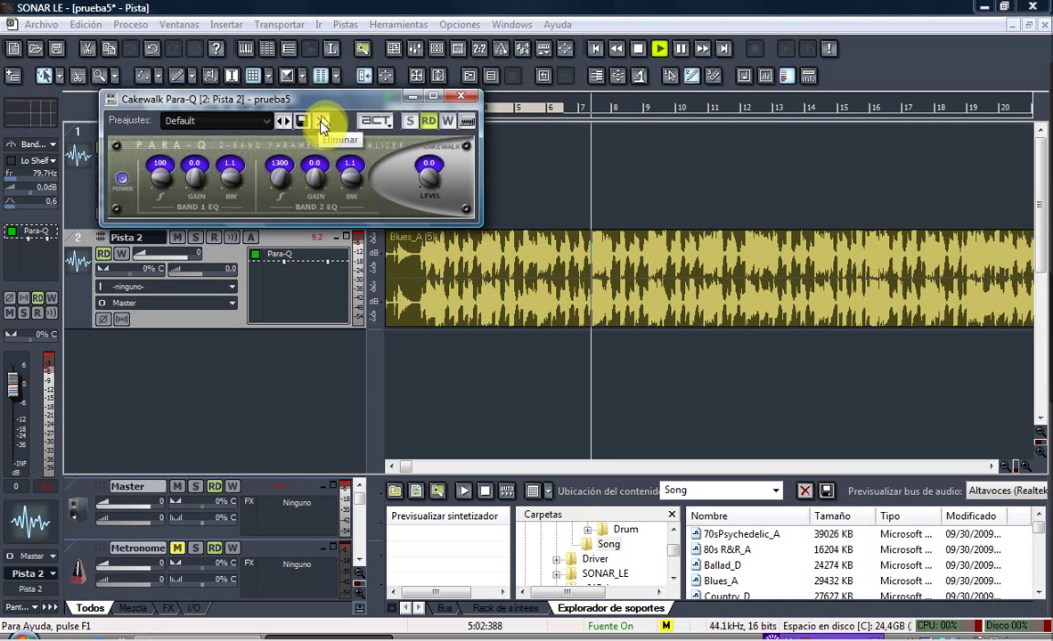
pyautogui.click(475, 94)
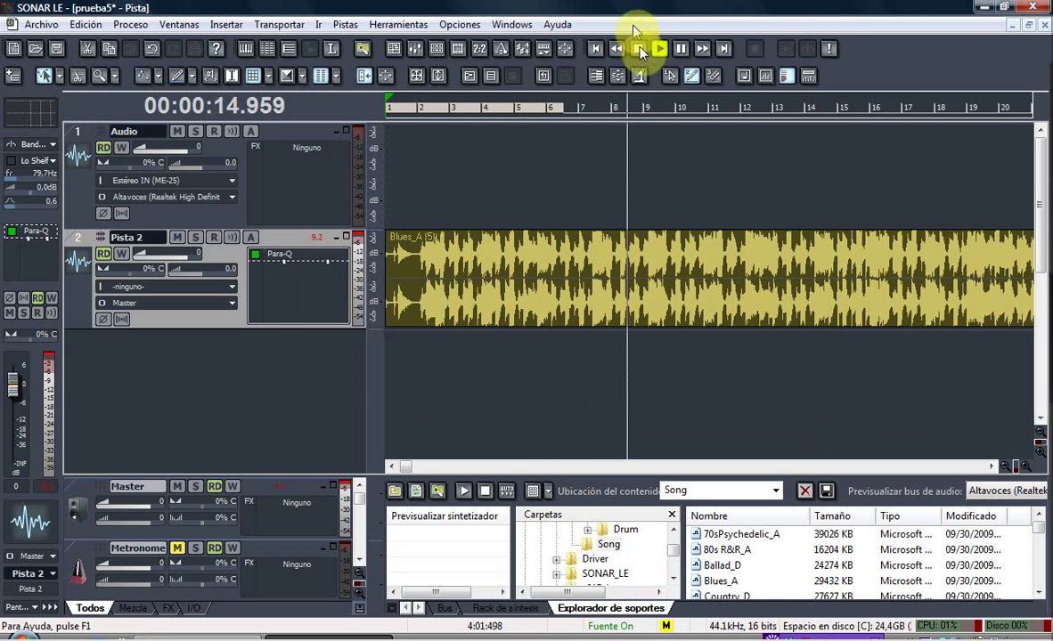
pyautogui.click(638, 48)
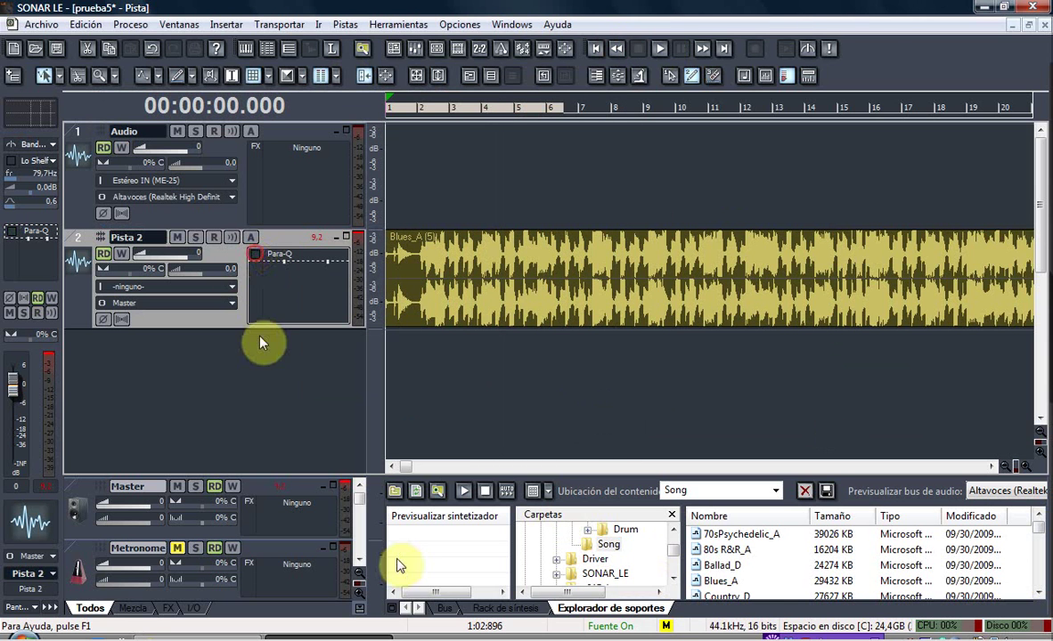
pyautogui.rightClick(276, 260)
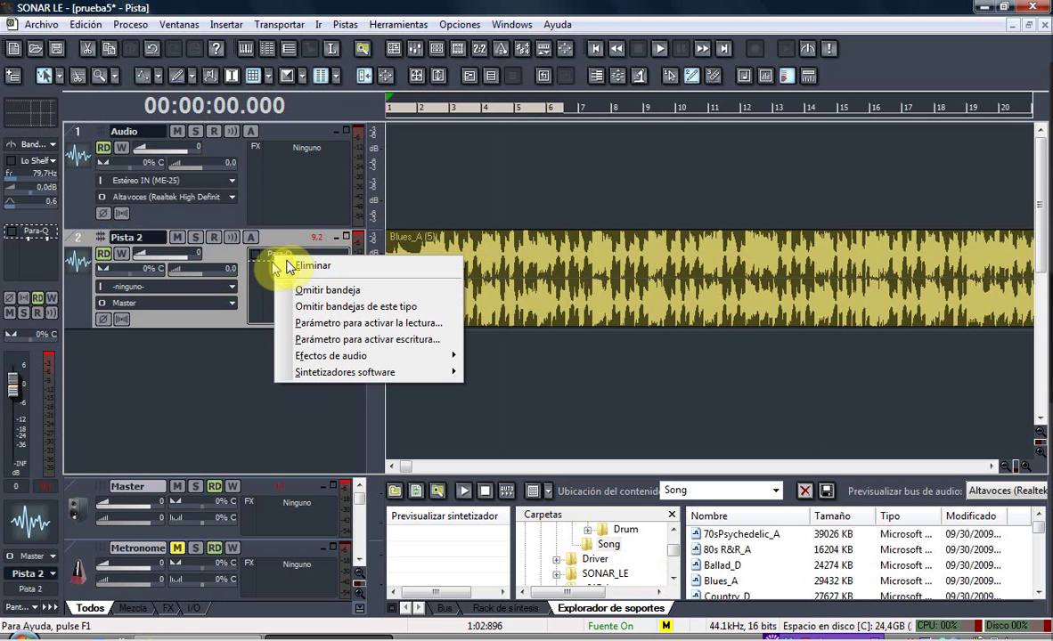
pyautogui.click(257, 256)
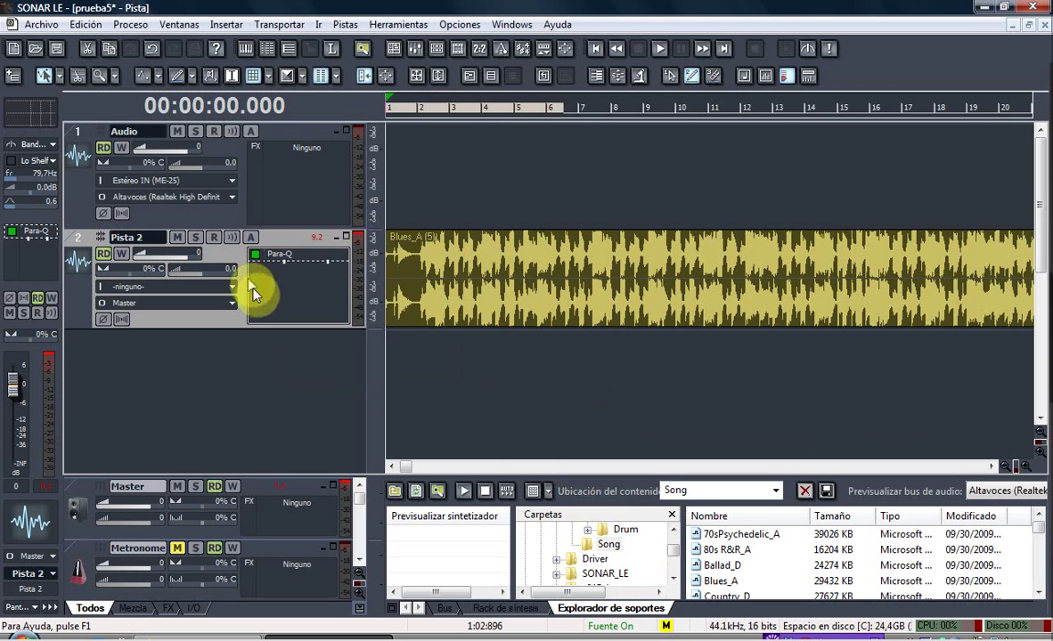
# Step: Open the console view and insert a new audio track ahead of the Para-Q track
pyautogui.click(416, 48)
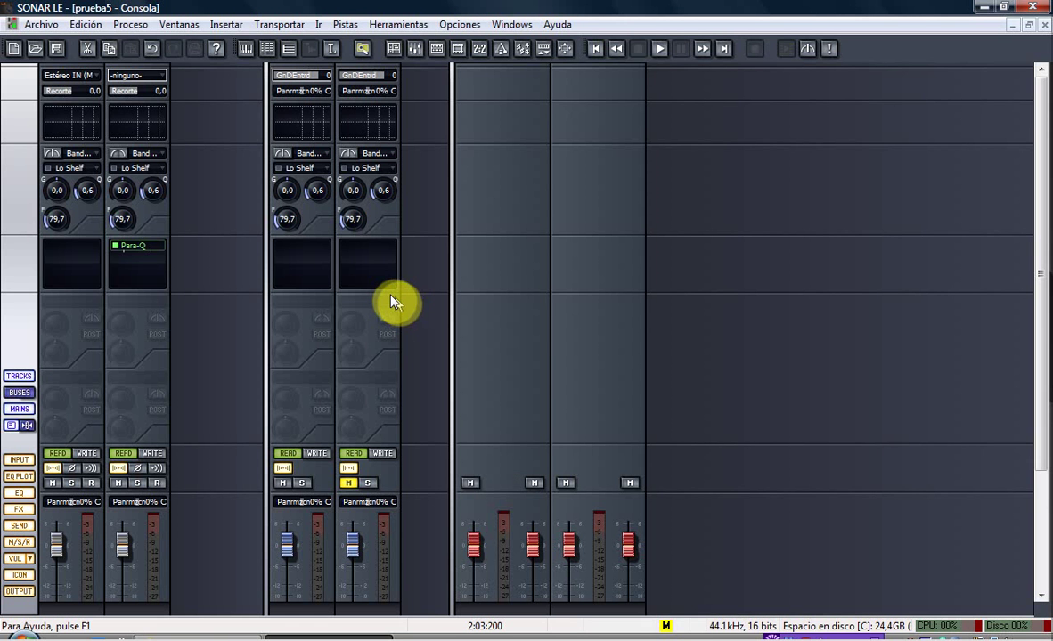
pyautogui.rightClick(147, 225)
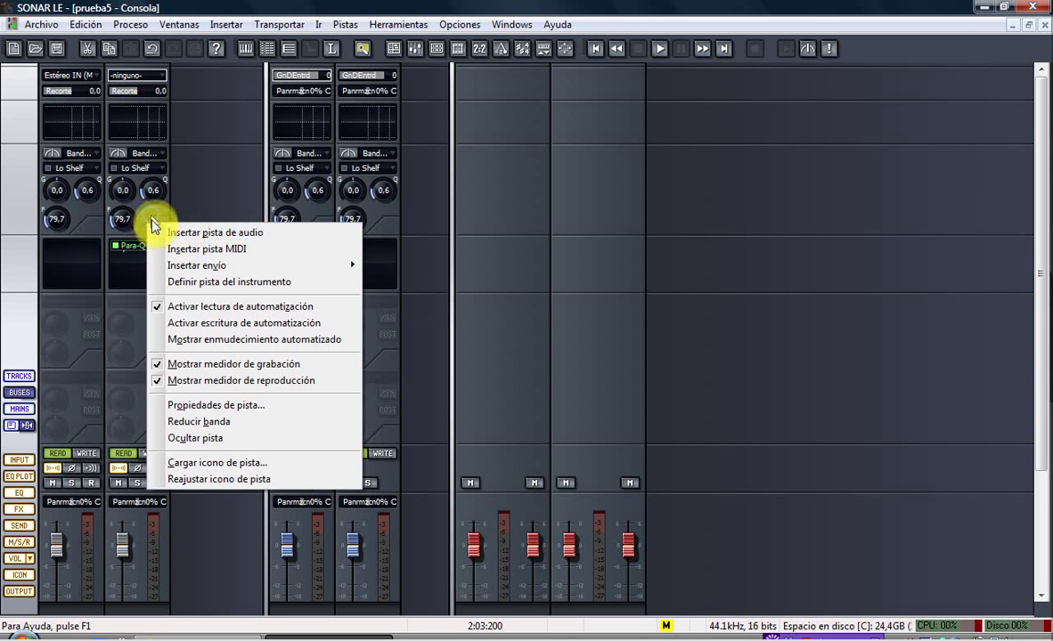
pyautogui.rightClick(151, 217)
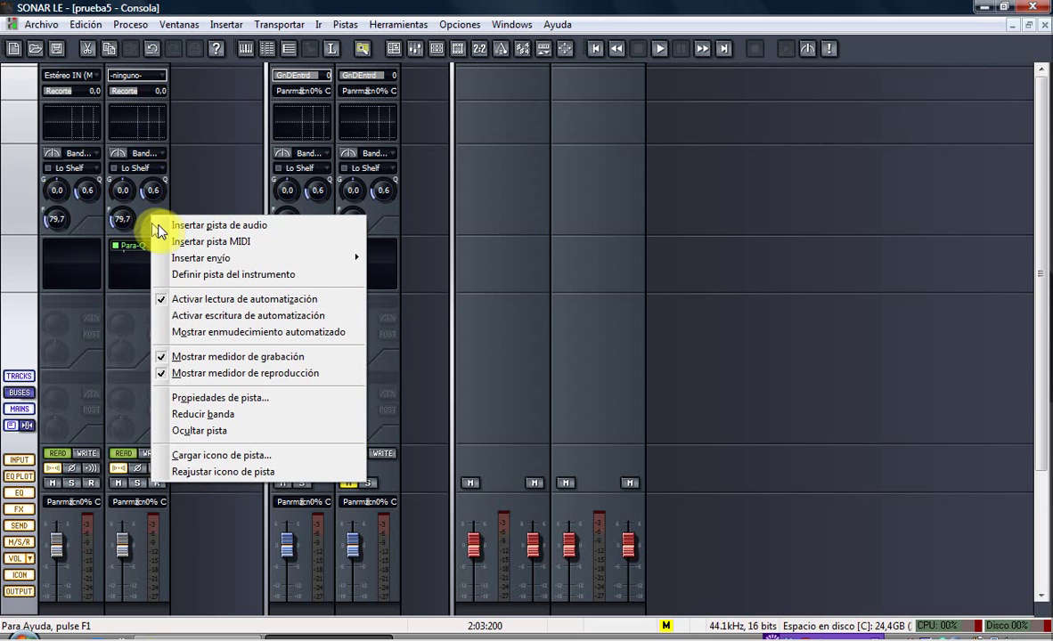
pyautogui.click(202, 227)
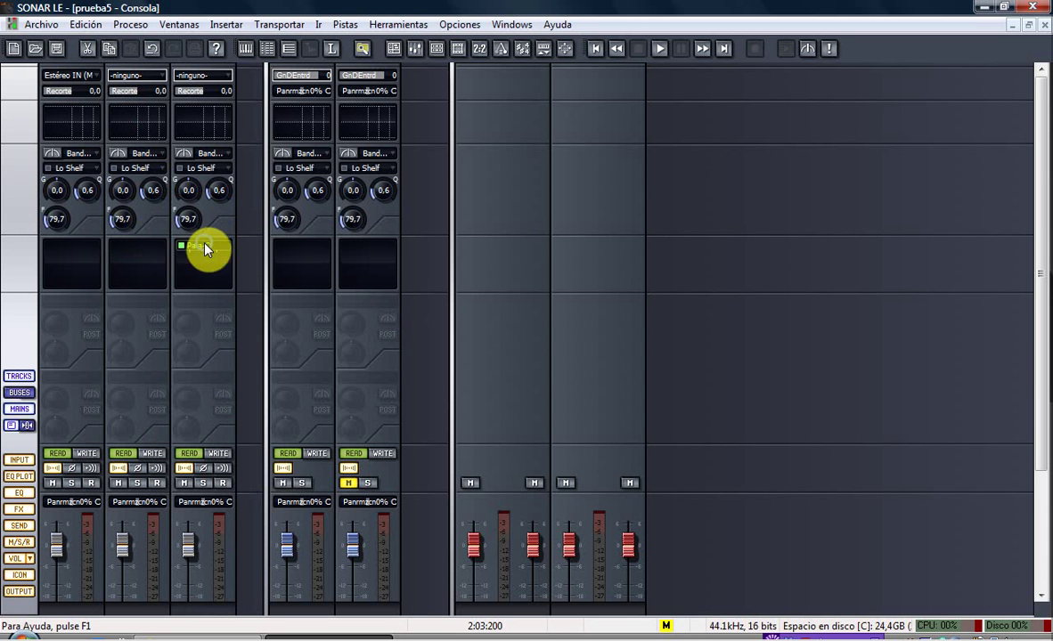
# Step: Add the DropZone software synthesizer to the Para-Q track's effects bin and move its window clear of the three track strips
pyautogui.rightClick(206, 248)
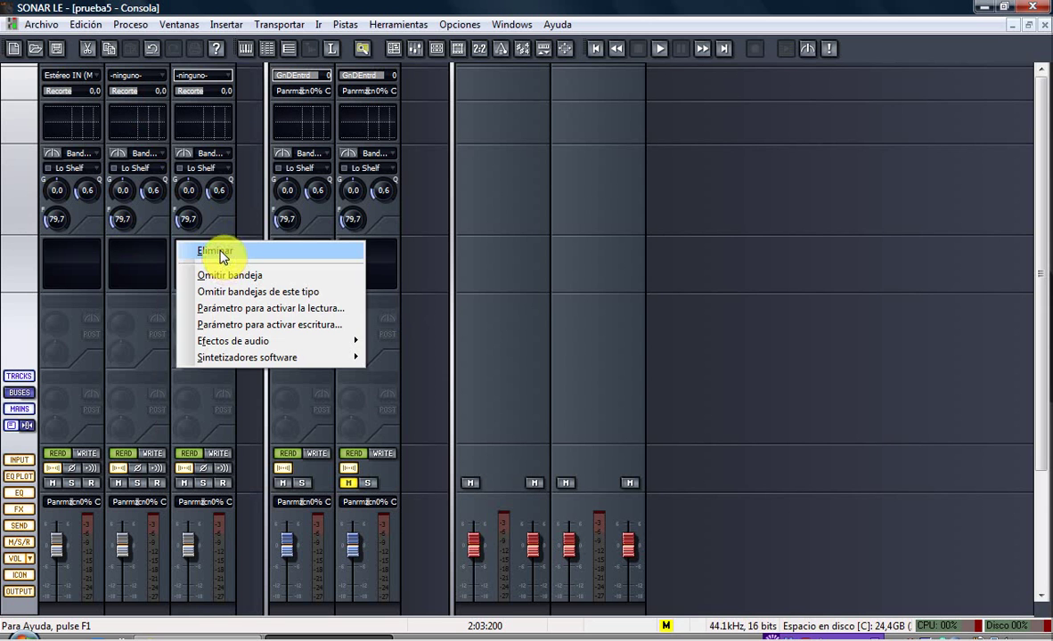
pyautogui.click(198, 251)
pyautogui.rightClick(205, 253)
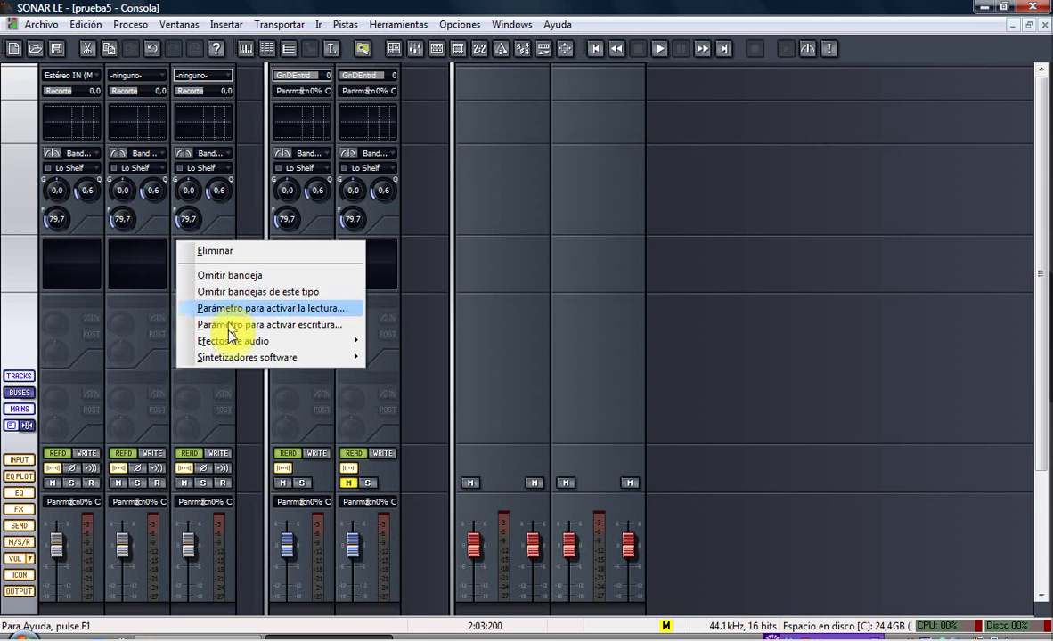
pyautogui.moveTo(227, 345)
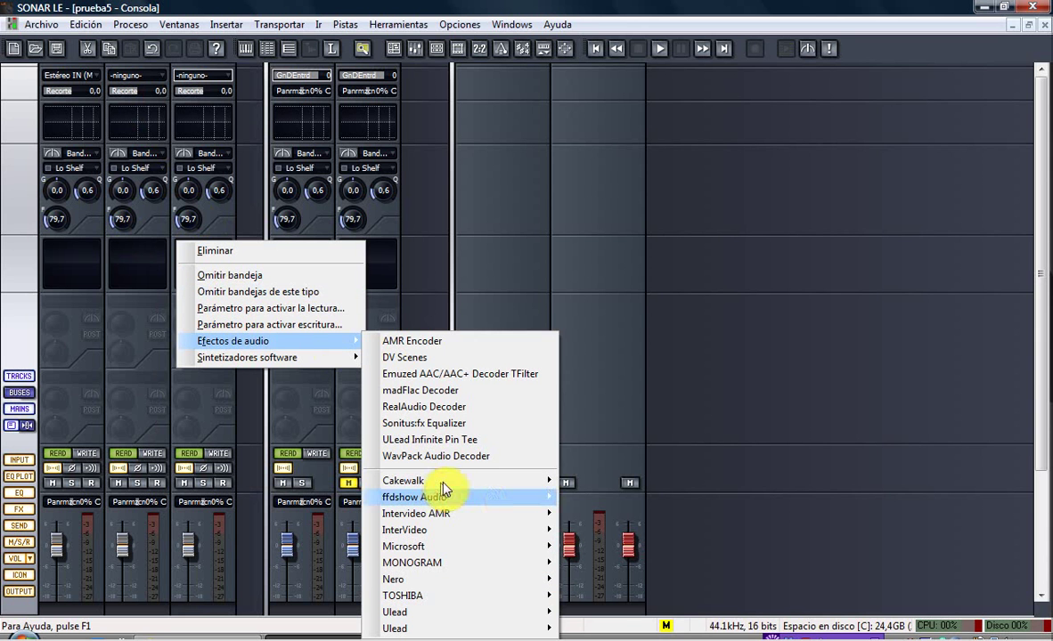
pyautogui.moveTo(493, 486)
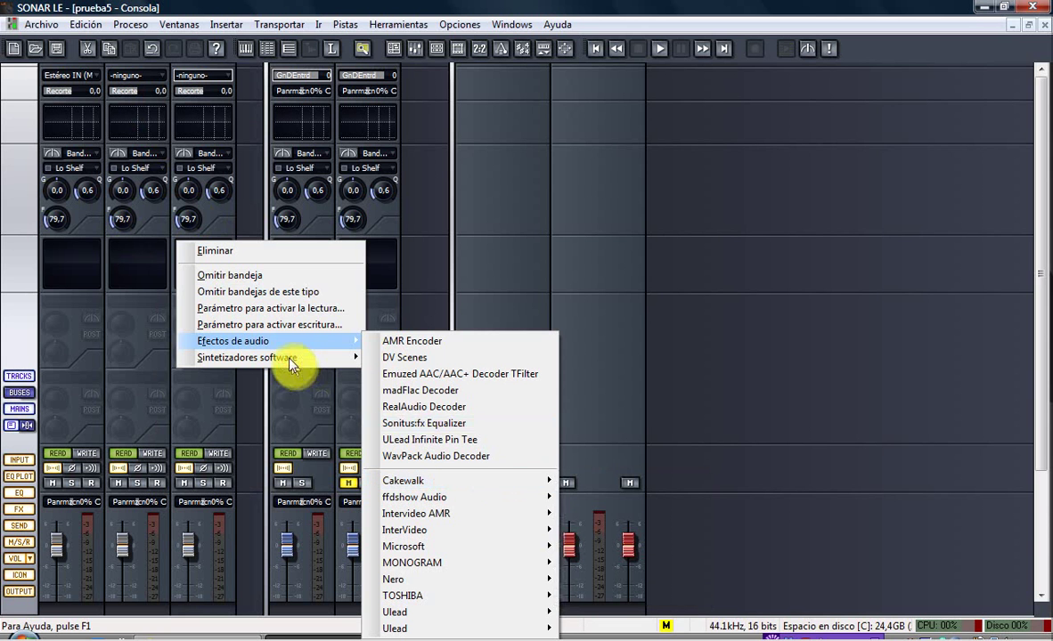
pyautogui.moveTo(296, 358)
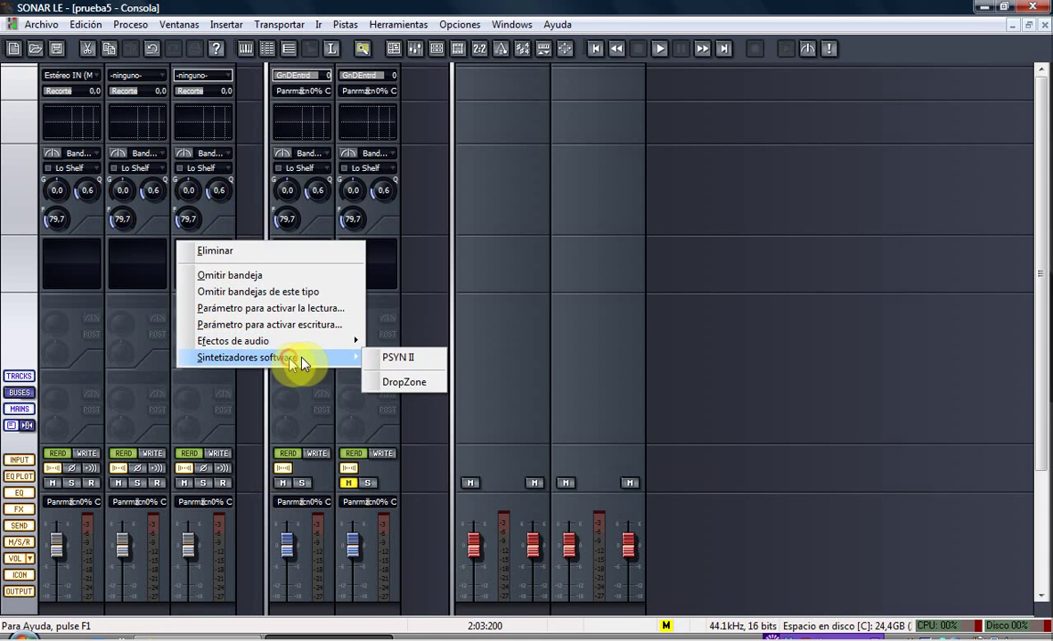
pyautogui.click(396, 383)
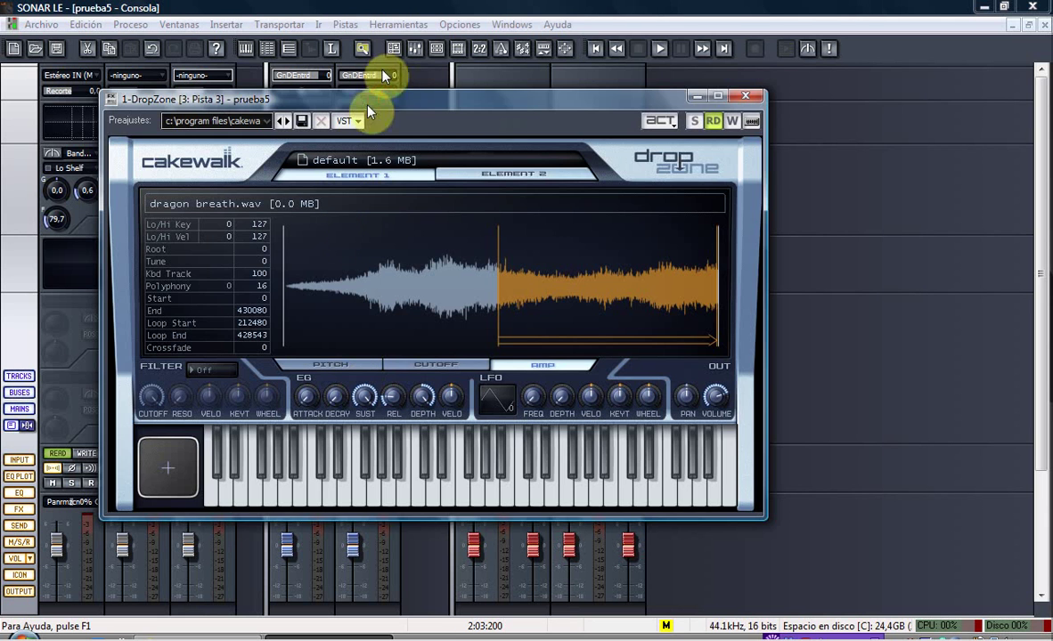
pyautogui.click(378, 95)
pyautogui.moveTo(647, 98); pyautogui.dragTo(498, 89)
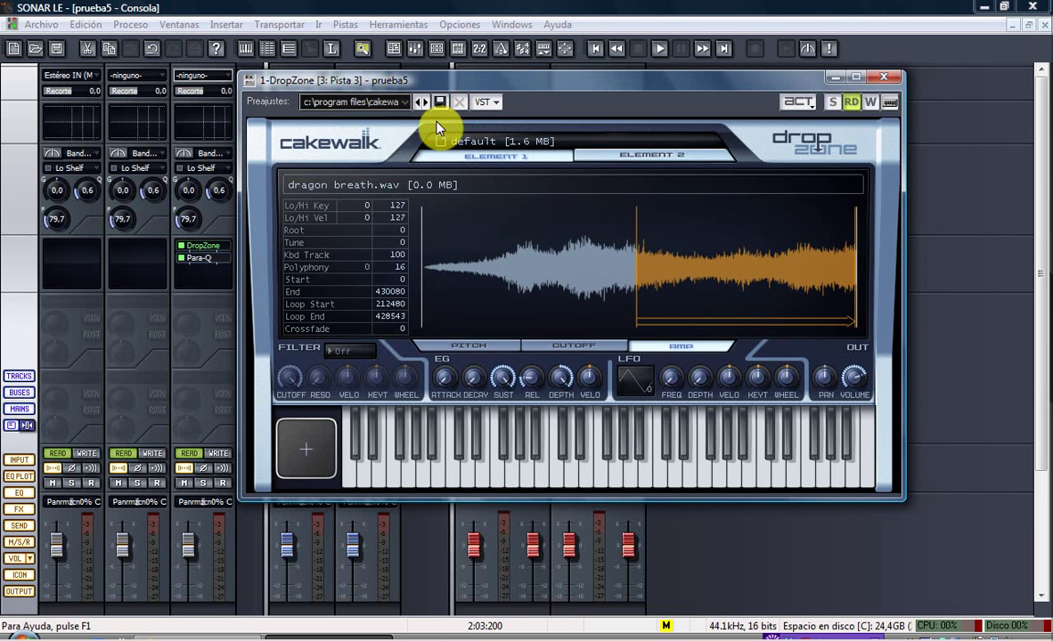
pyautogui.moveTo(458, 77); pyautogui.dragTo(496, 90)
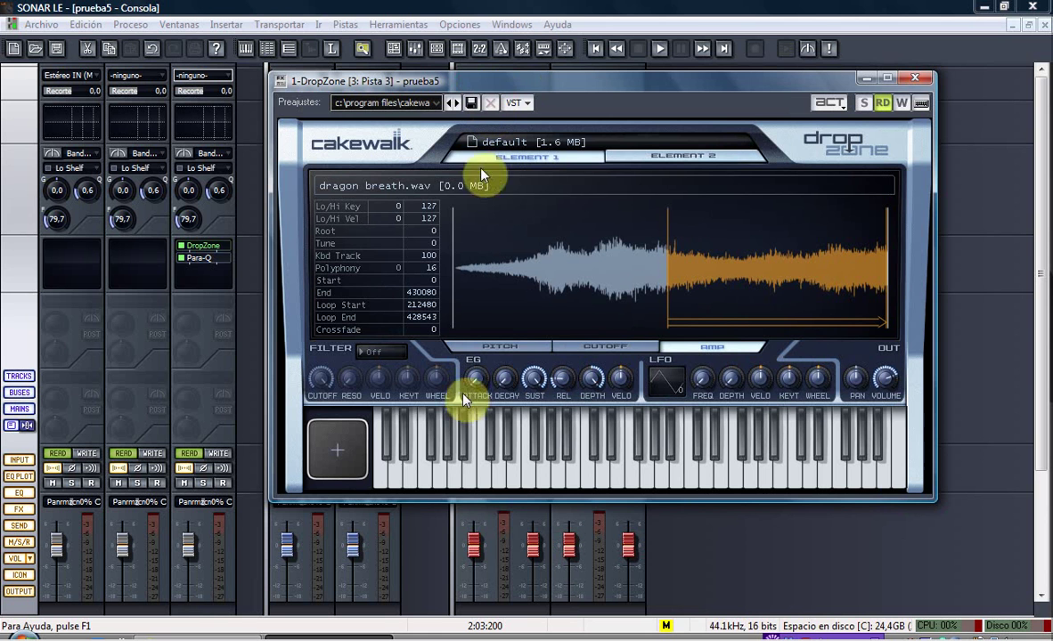
# Step: Load the Dull Piano program in the DropZone on Pista 3, try it on the on-screen keyboard, and close its window
pyautogui.click(581, 465)
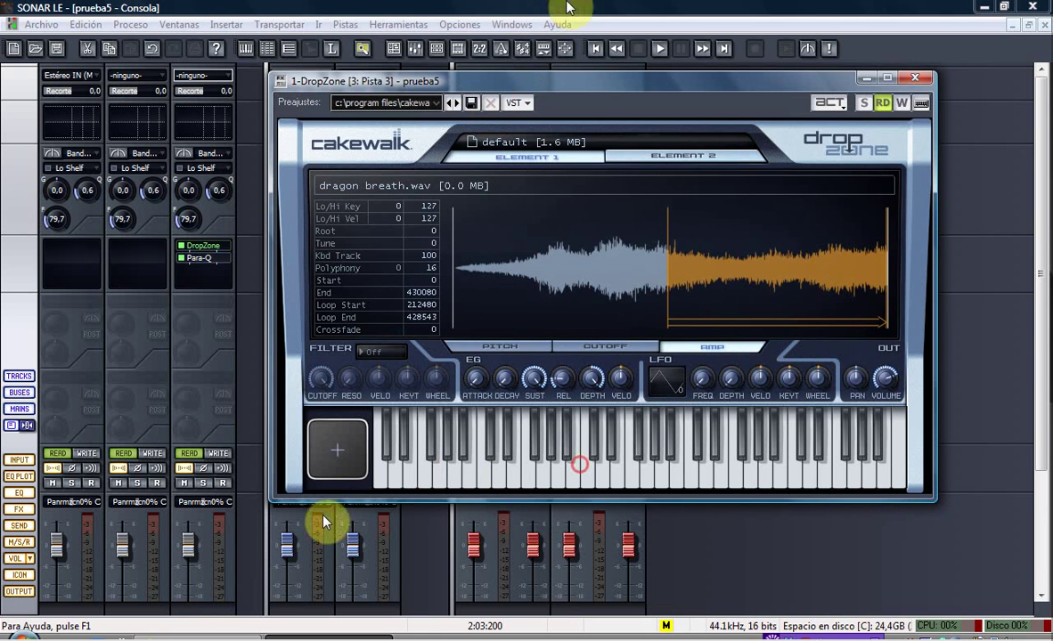
pyautogui.click(535, 149)
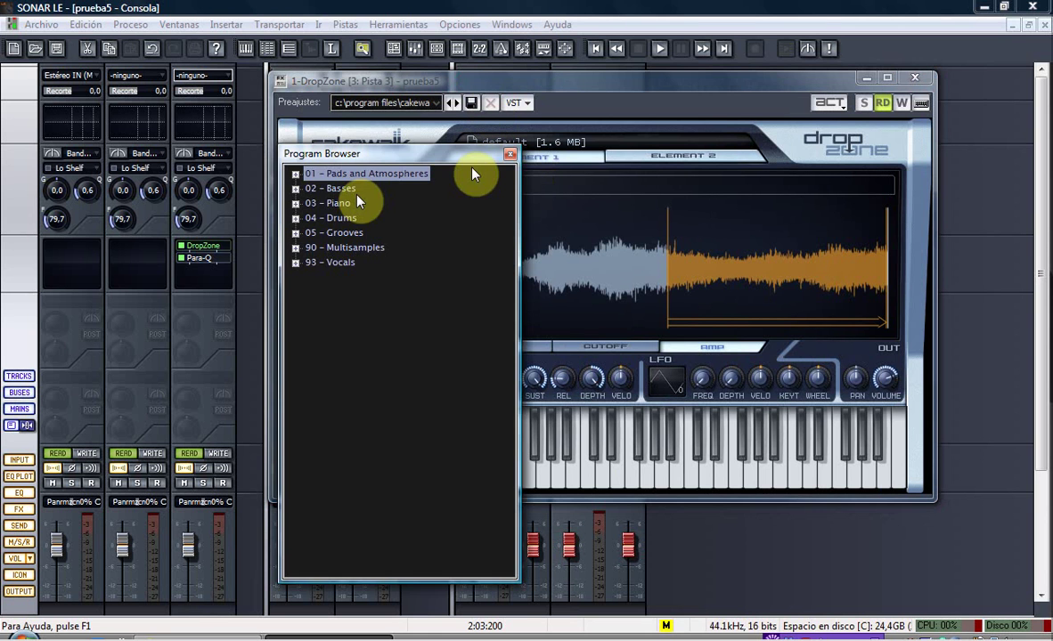
pyautogui.click(296, 203)
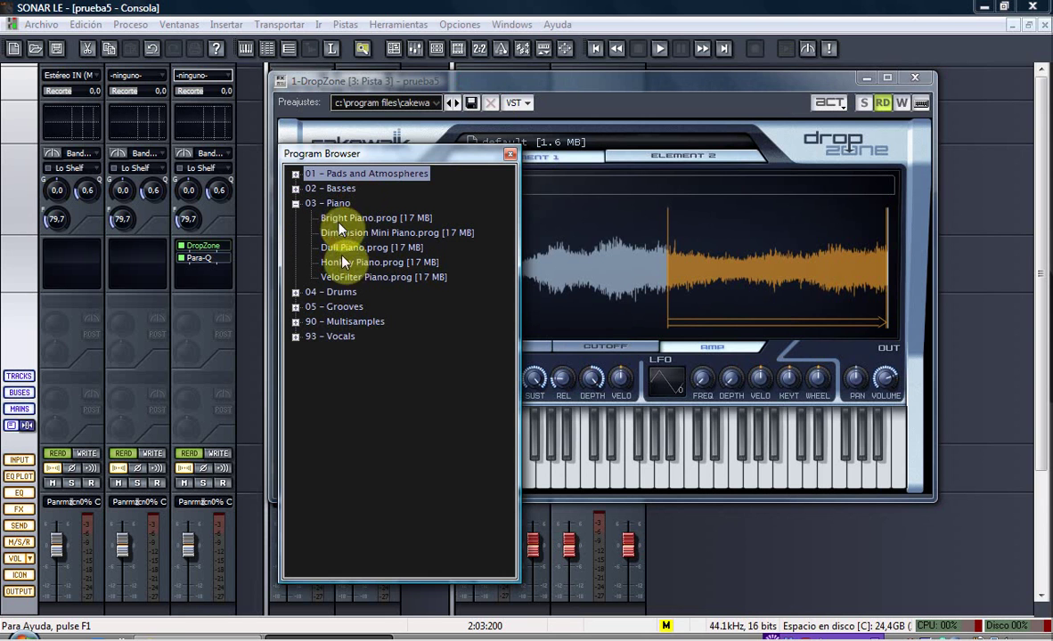
pyautogui.doubleClick(356, 249)
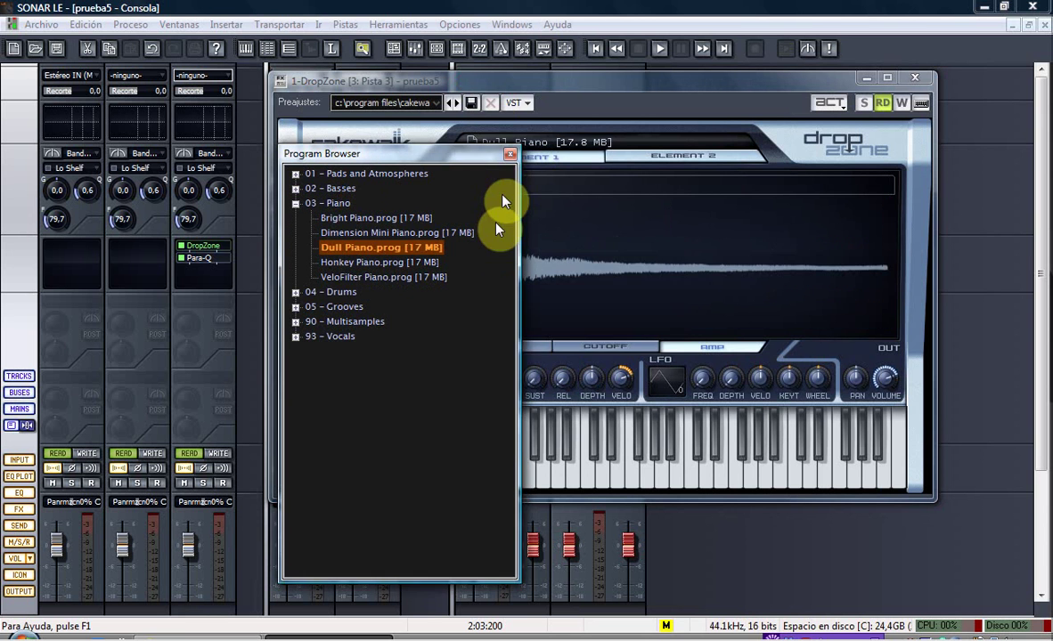
pyautogui.click(509, 153)
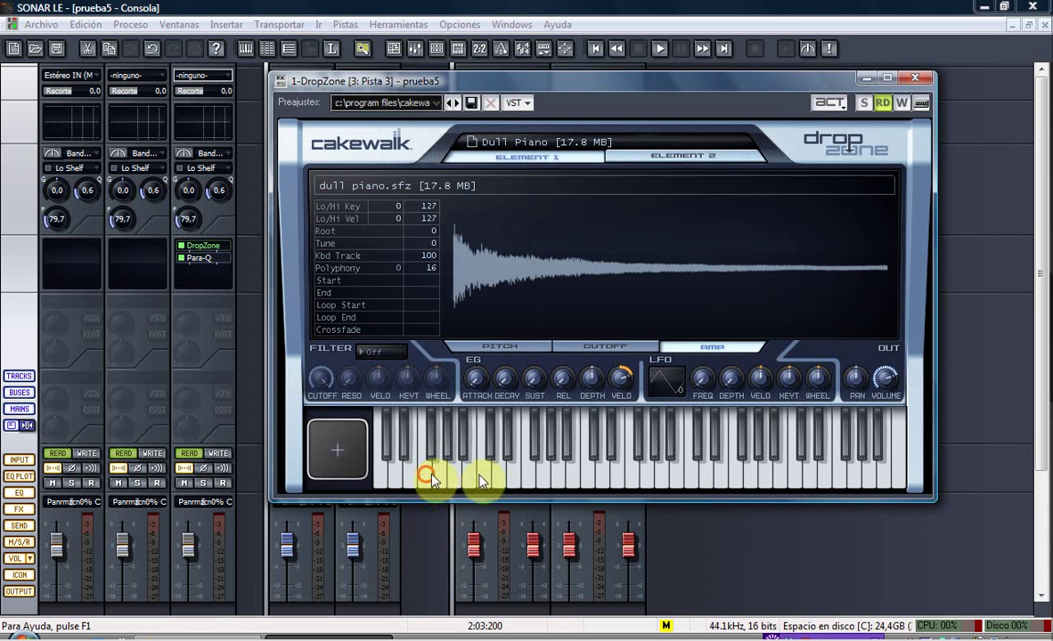
pyautogui.click(534, 472)
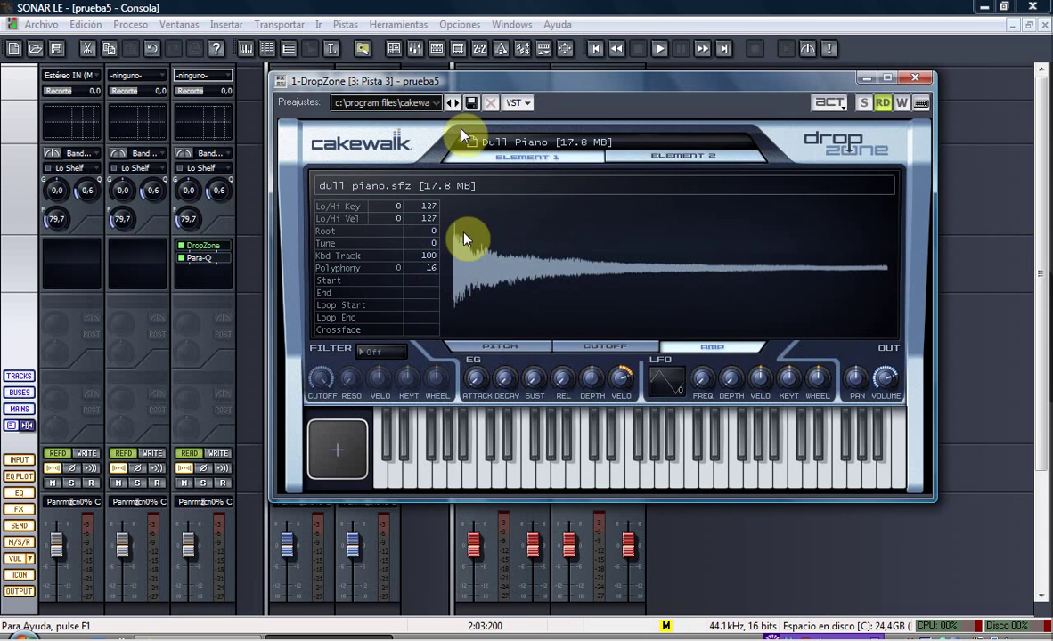
pyautogui.click(919, 78)
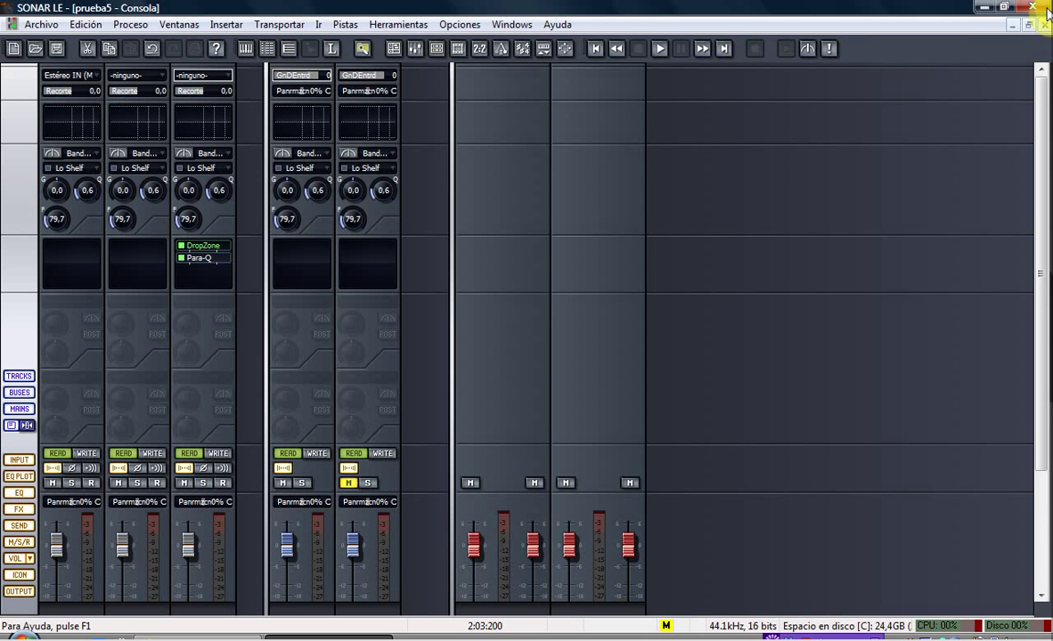
# Step: Return to the track view and insert a DropZone software synthesizer with a simple instrument track and its properties page open
pyautogui.hotkey('alt', '1')
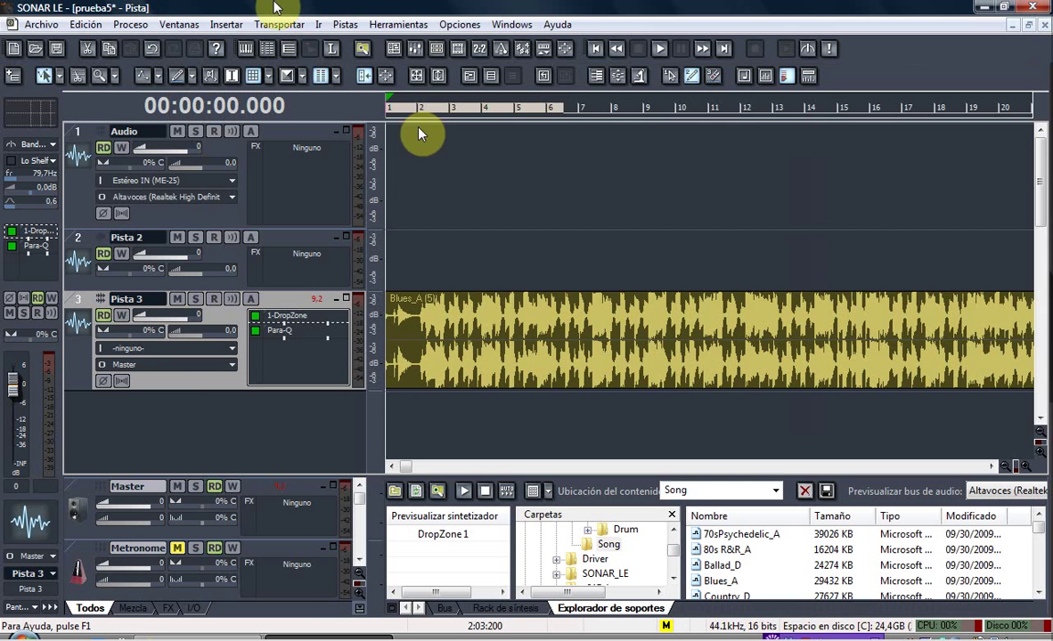
pyautogui.rightClick(165, 434)
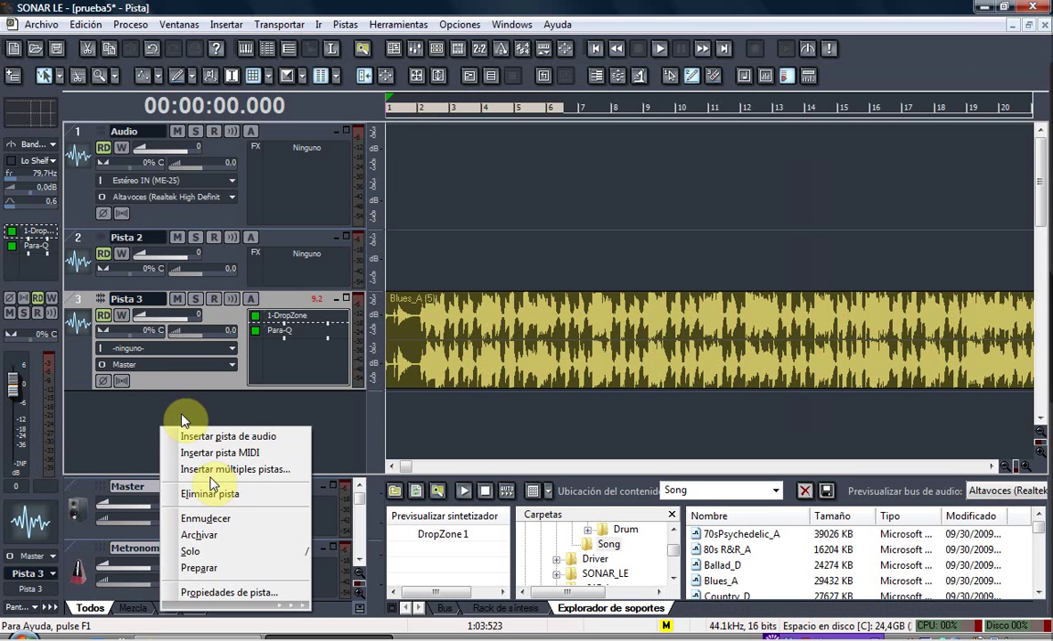
pyautogui.click(222, 25)
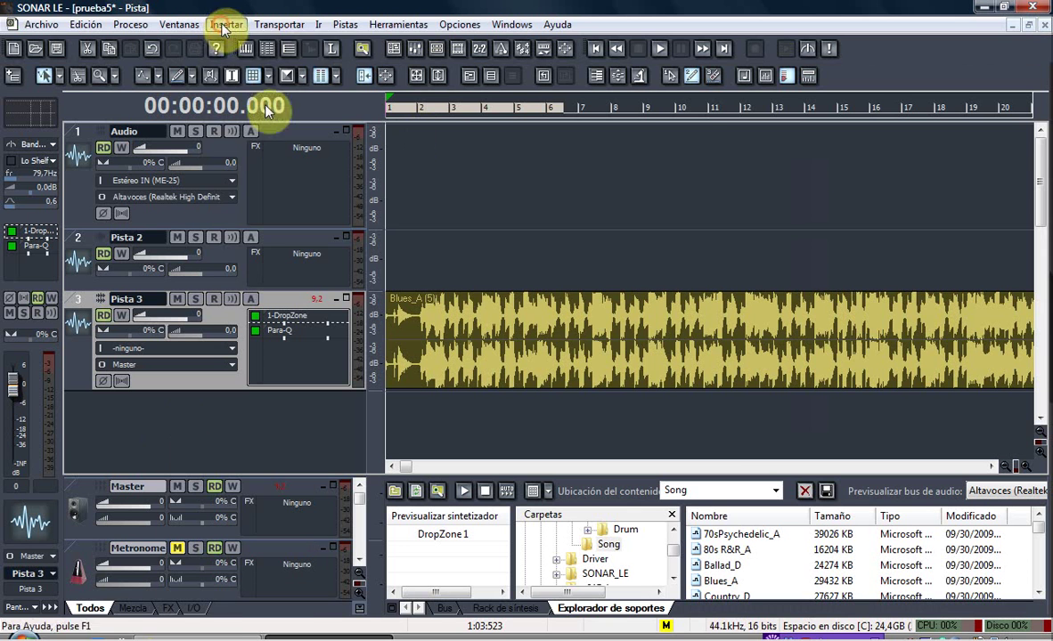
pyautogui.click(225, 24)
pyautogui.moveTo(282, 184)
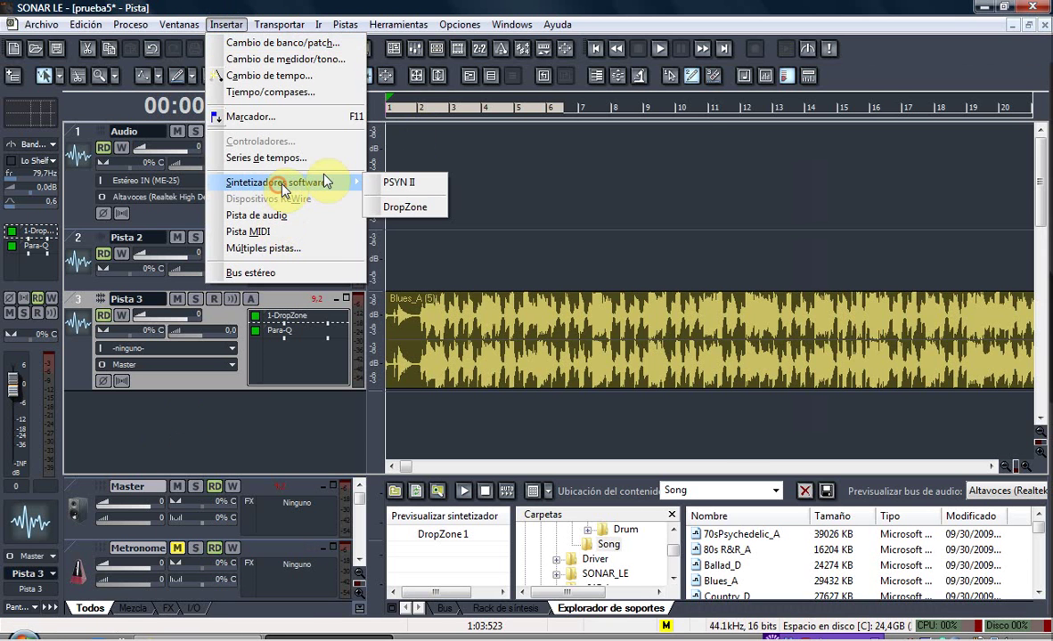
pyautogui.click(406, 207)
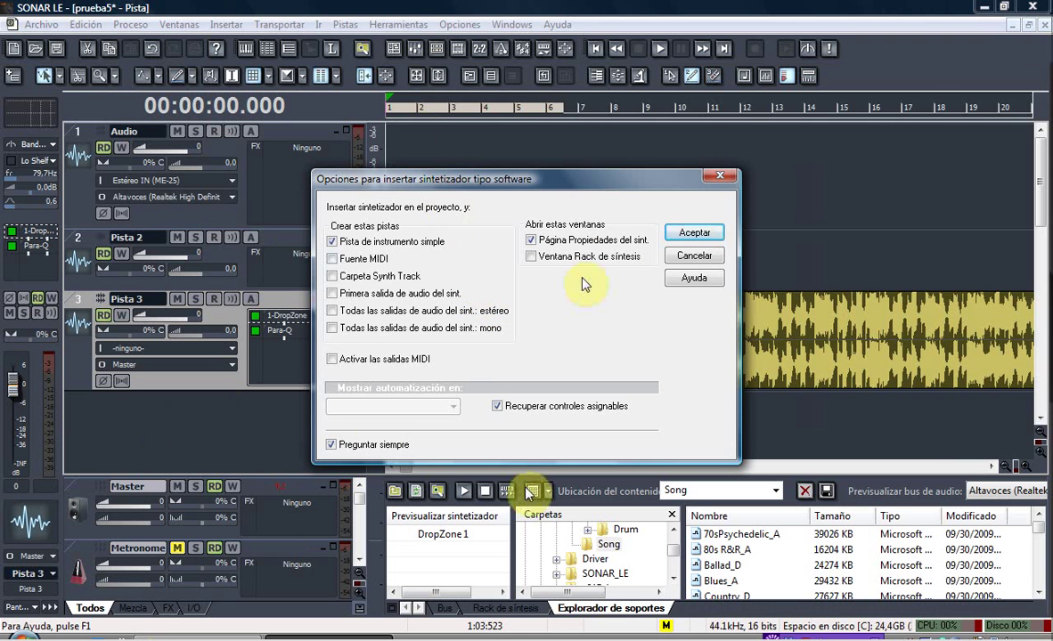
pyautogui.click(694, 235)
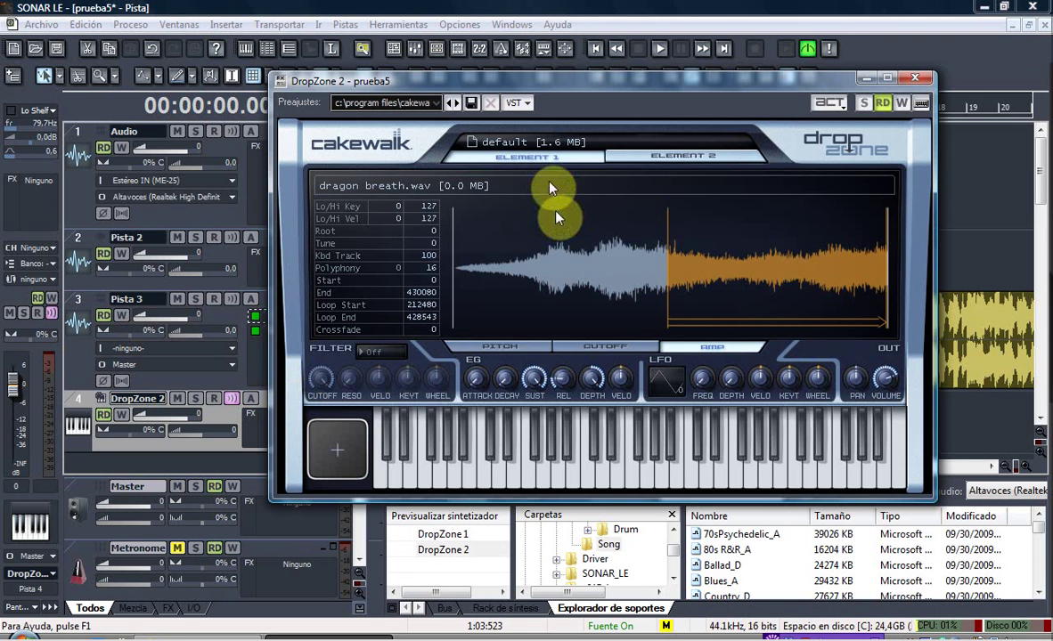
# Step: Load the Dull Piano program from the 03 - Piano category in the new DropZone and close the program browser
pyautogui.click(534, 141)
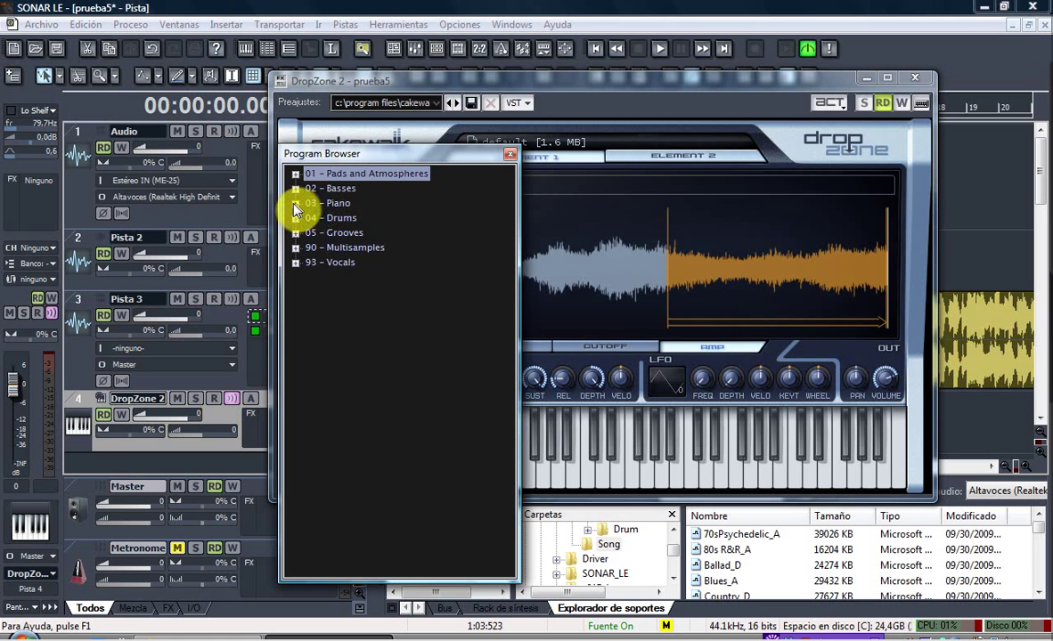
pyautogui.click(295, 203)
pyautogui.doubleClick(350, 248)
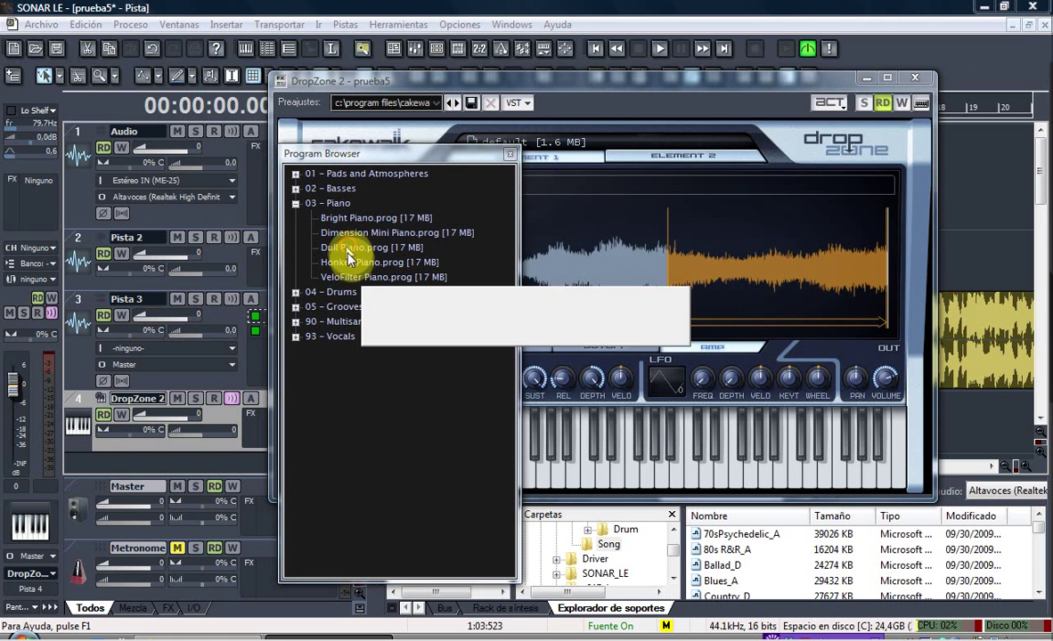
pyautogui.click(513, 157)
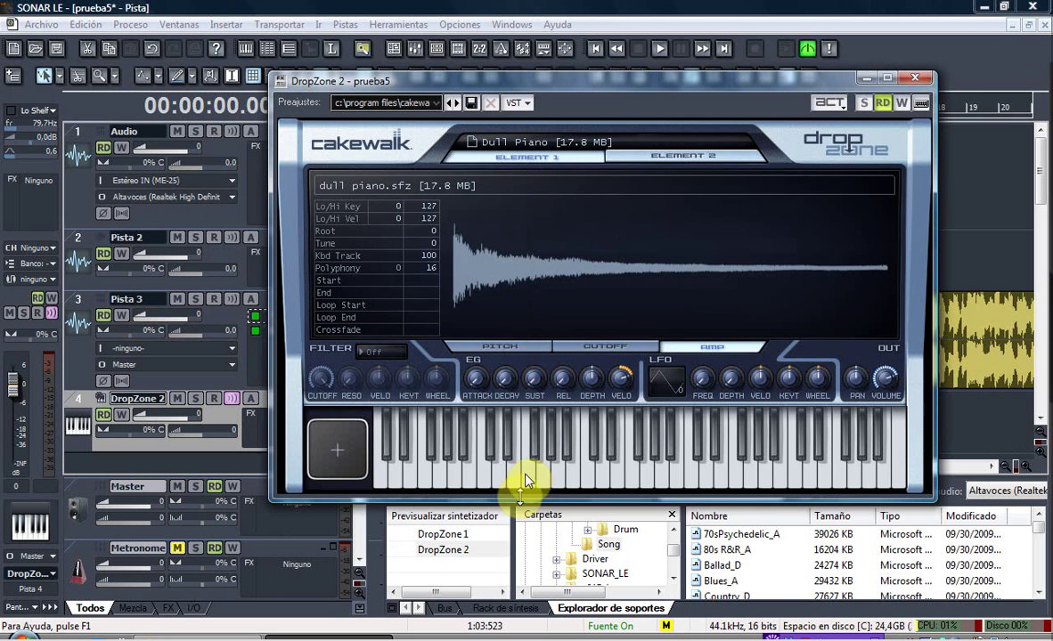
# Step: Play several notes across the new DropZone's on-screen keyboard to audition the piano, and close the synthesizer window
pyautogui.click(535, 481)
pyautogui.click(606, 482)
pyautogui.click(682, 482)
pyautogui.click(730, 482)
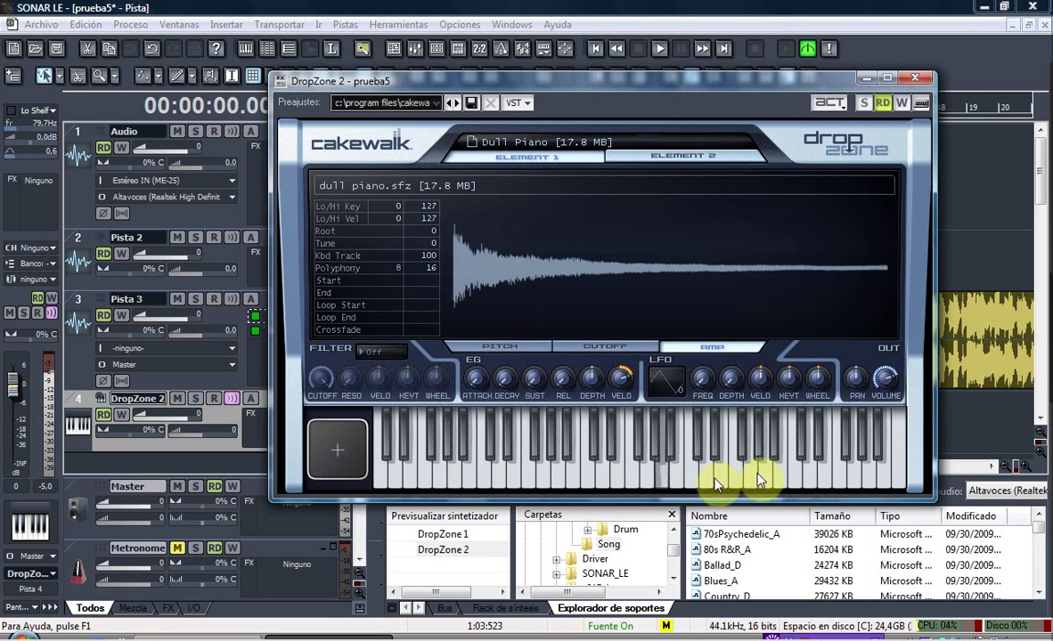
pyautogui.click(564, 482)
pyautogui.click(827, 477)
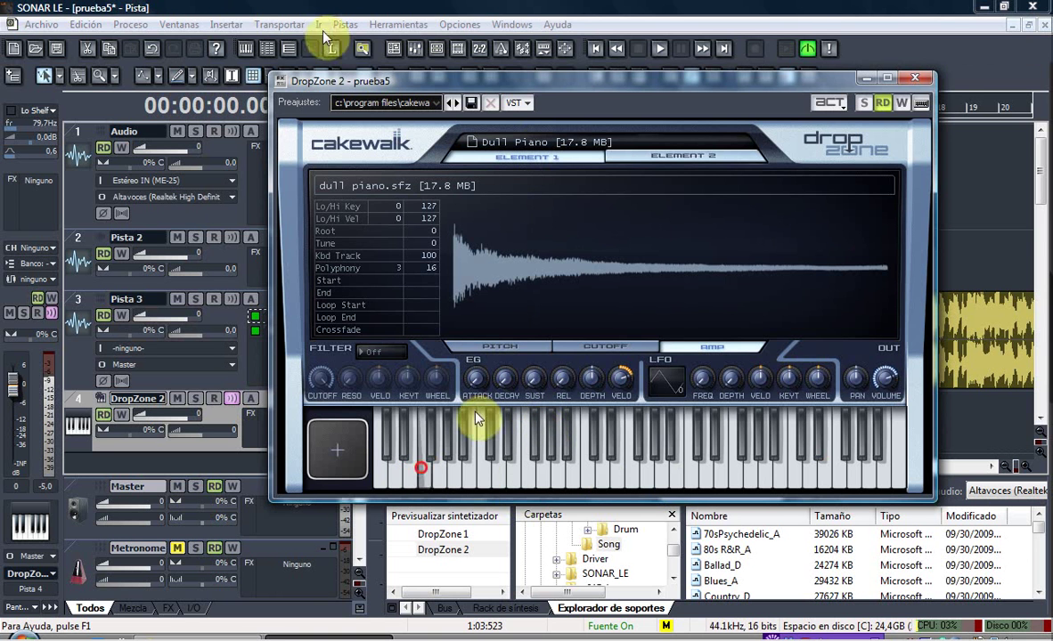
pyautogui.click(915, 78)
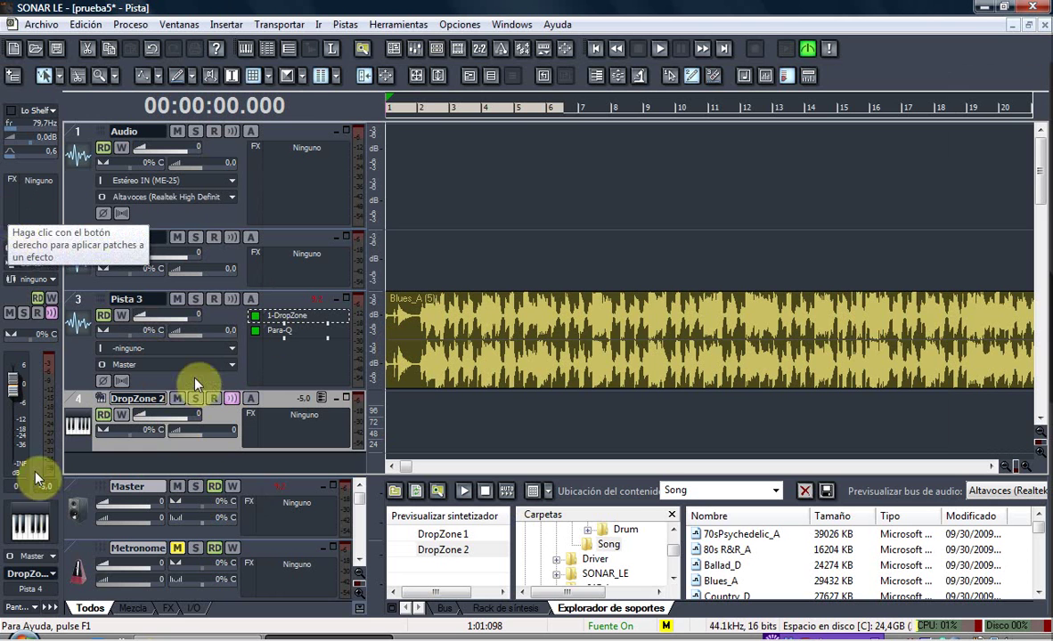
# Step: Unmute the Metronome bus and look over the available insert and audio tool commands
pyautogui.click(177, 548)
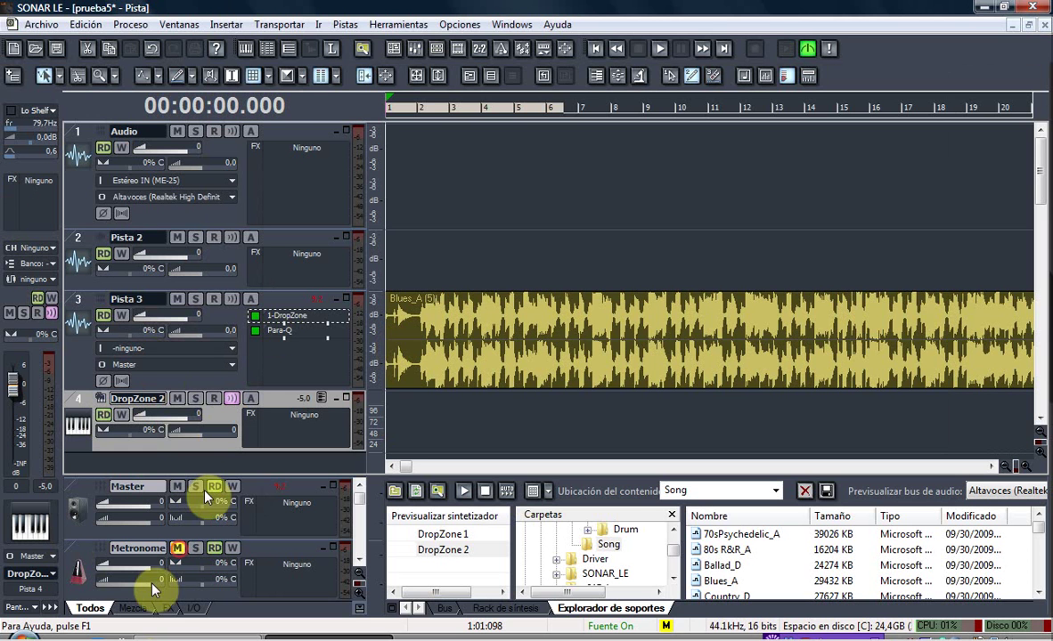
pyautogui.click(405, 24)
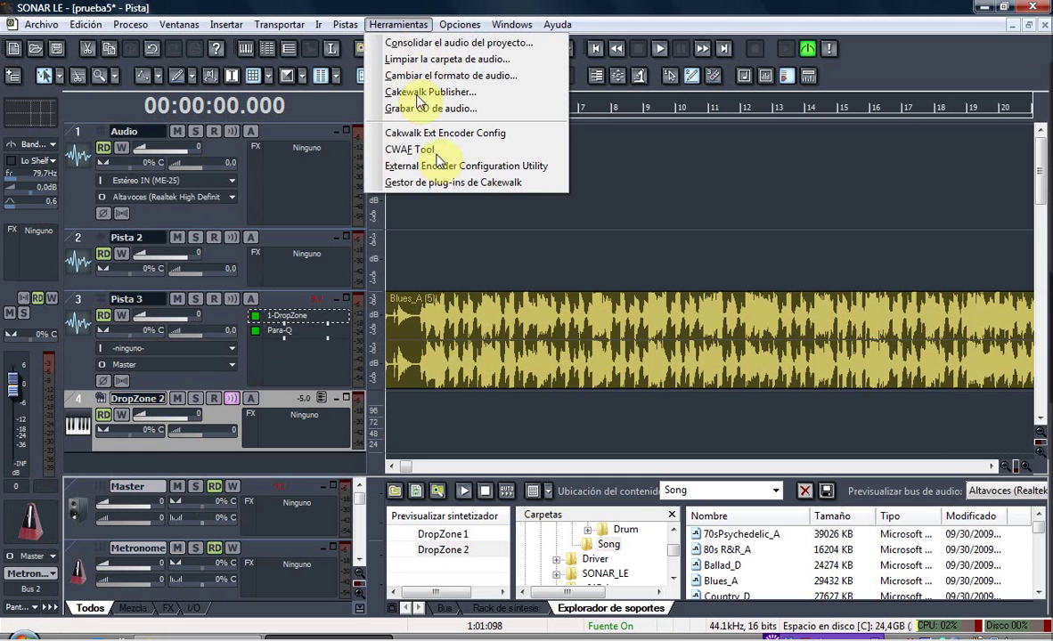
pyautogui.moveTo(278, 25)
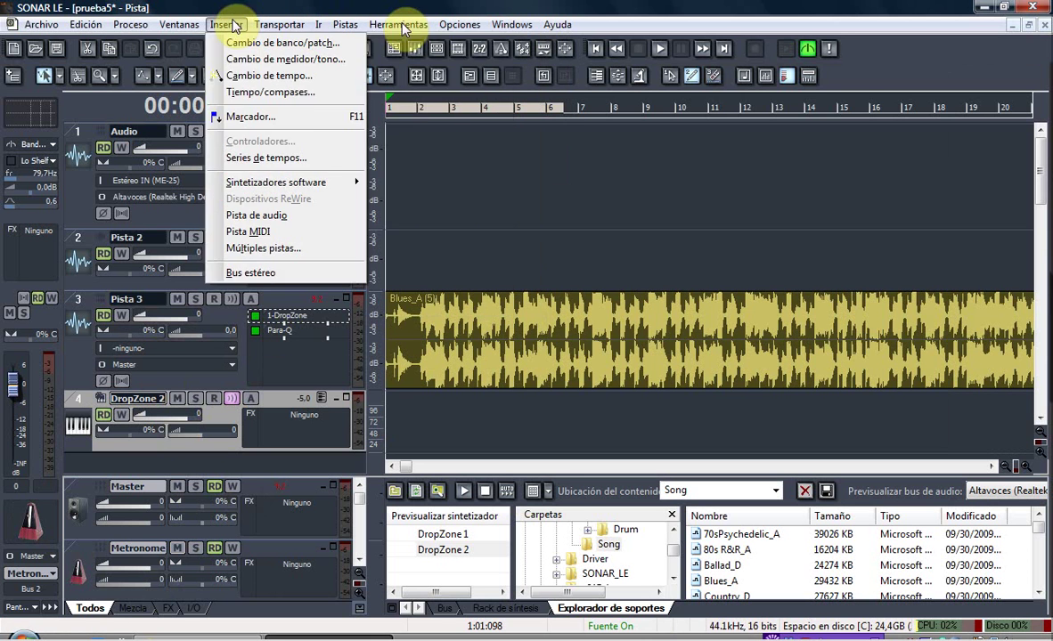
pyautogui.moveTo(412, 27)
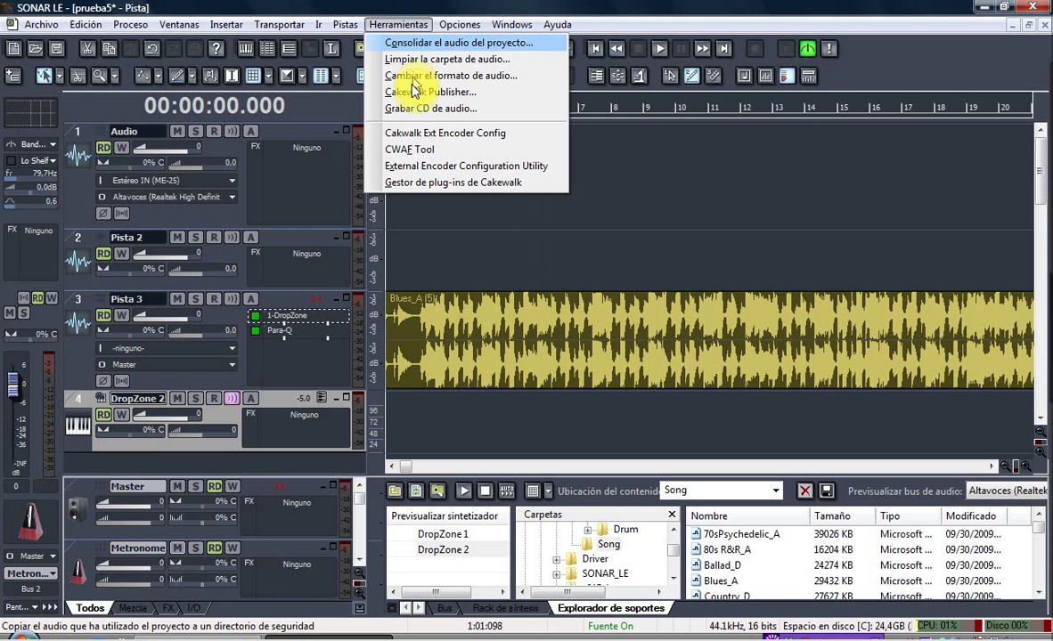